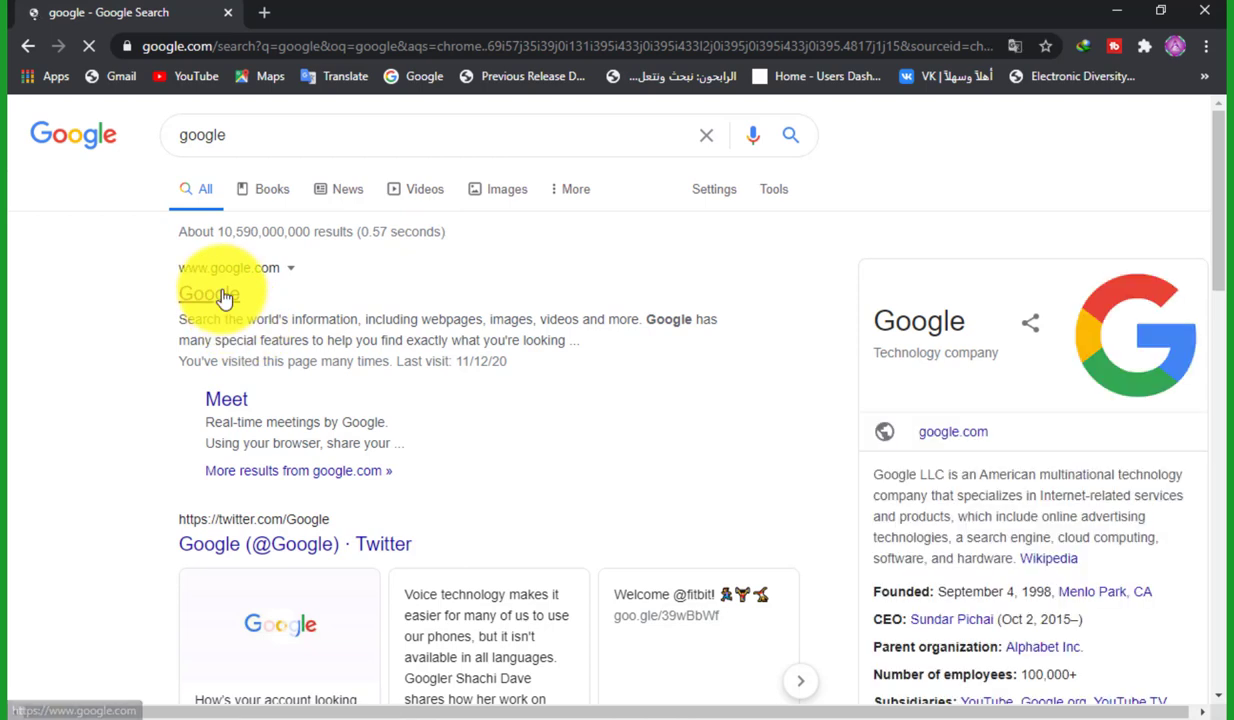
Search Google for 'rumble' and open the rumble.com result
{"action": "left_click", "coordinate": [220, 294]}
{"action": "type", "text": "rumble"}
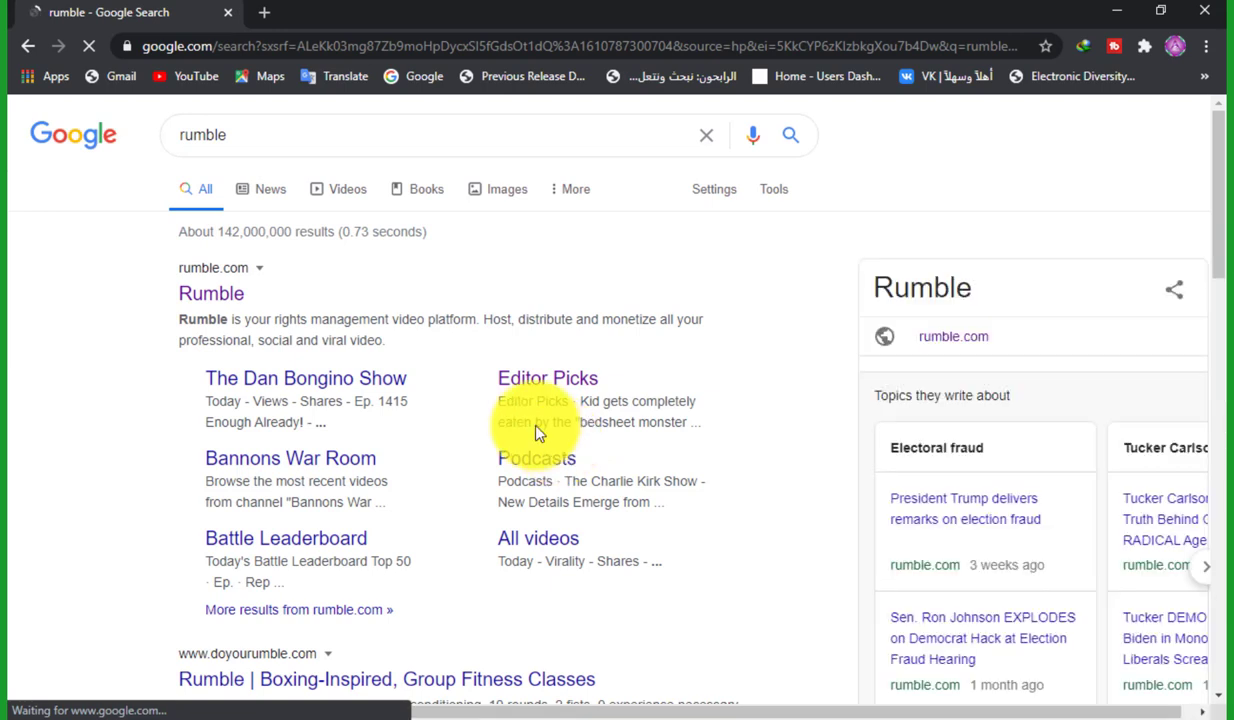
{"action": "left_click", "coordinate": [238, 303]}
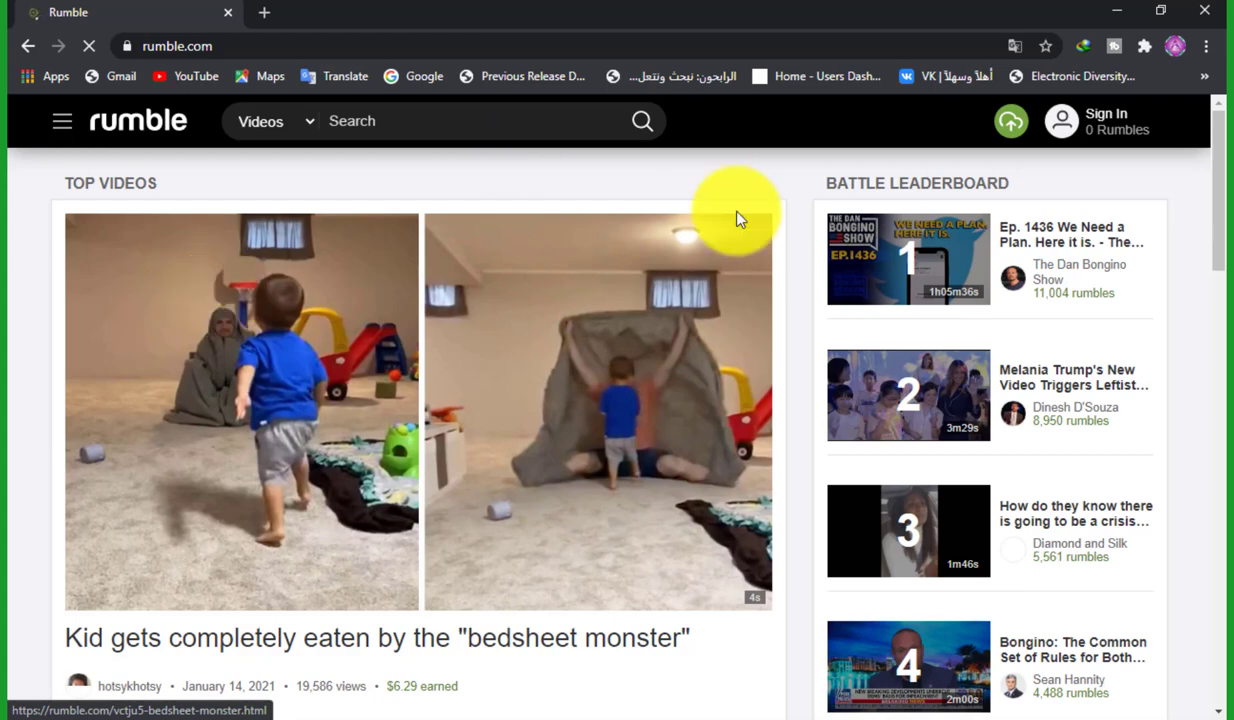
Scroll the Rumble homepage to show the top video's 19,586 views and $6.29 earned
{"action": "scroll", "coordinate": [1215, 160], "scroll_direction": "down", "scroll_amount": 1}
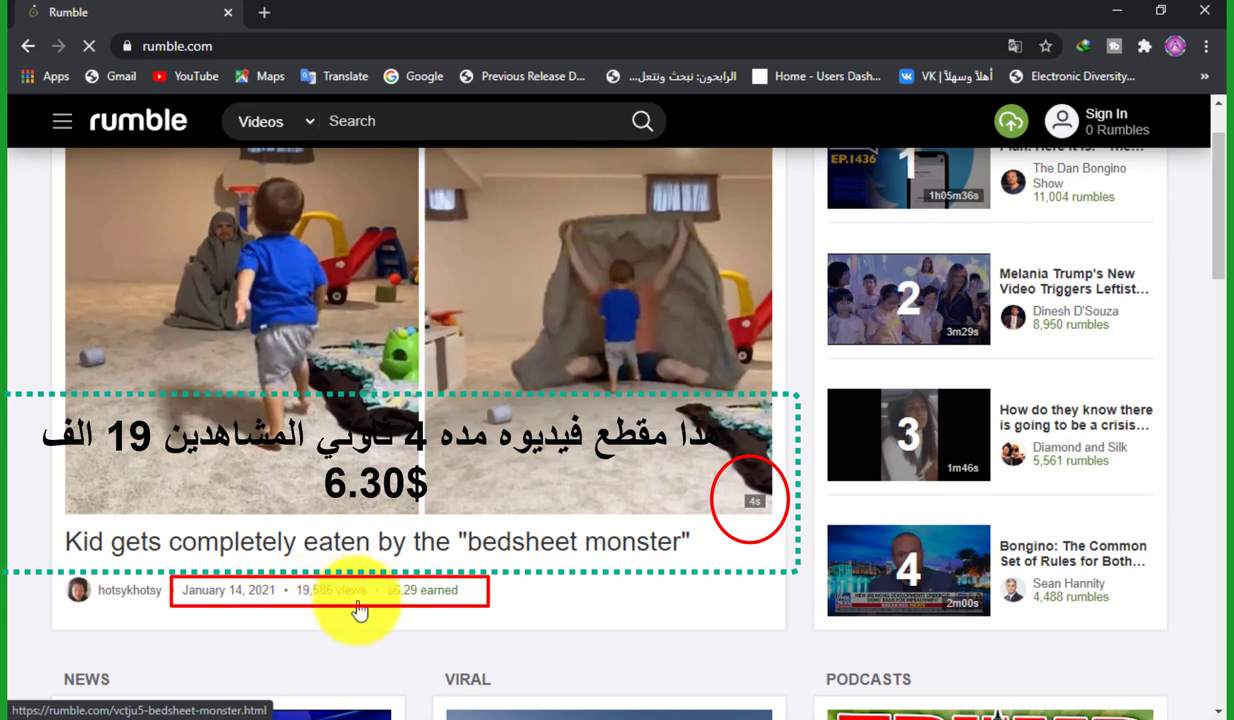
Go from the Sign In dialog to Create account for a new free account
{"action": "left_click", "coordinate": [416, 598]}
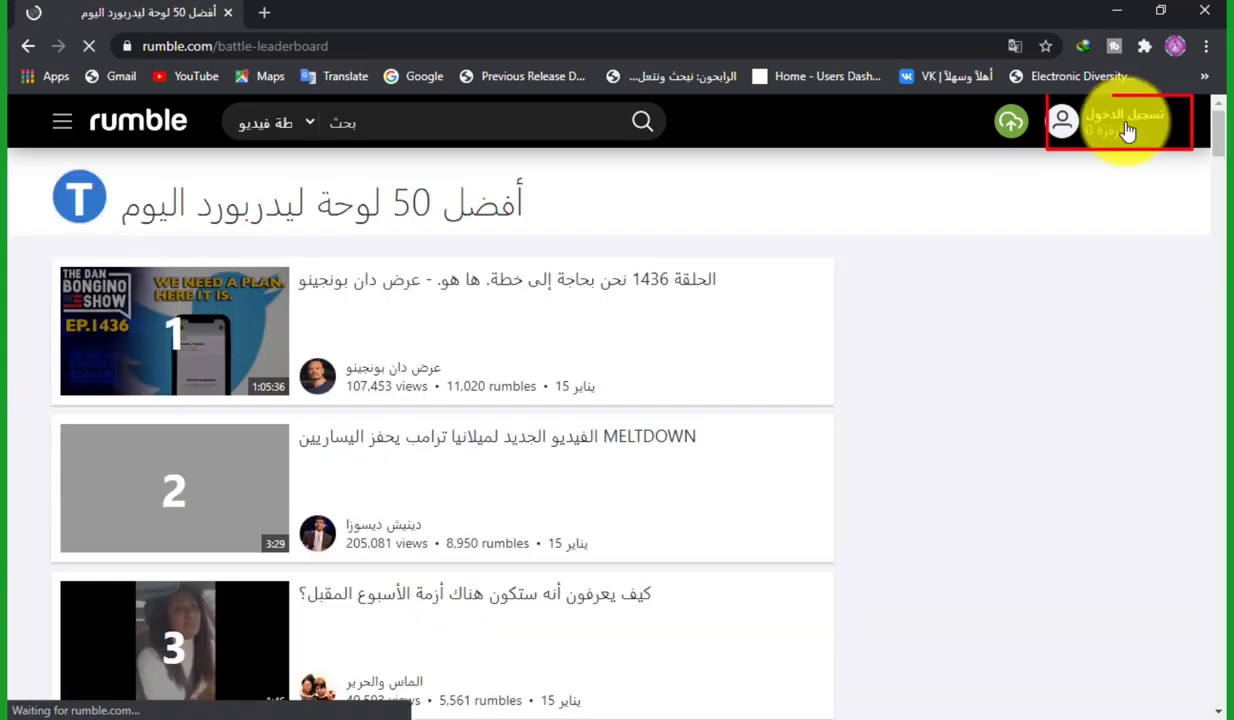
{"action": "left_click", "coordinate": [1112, 120]}
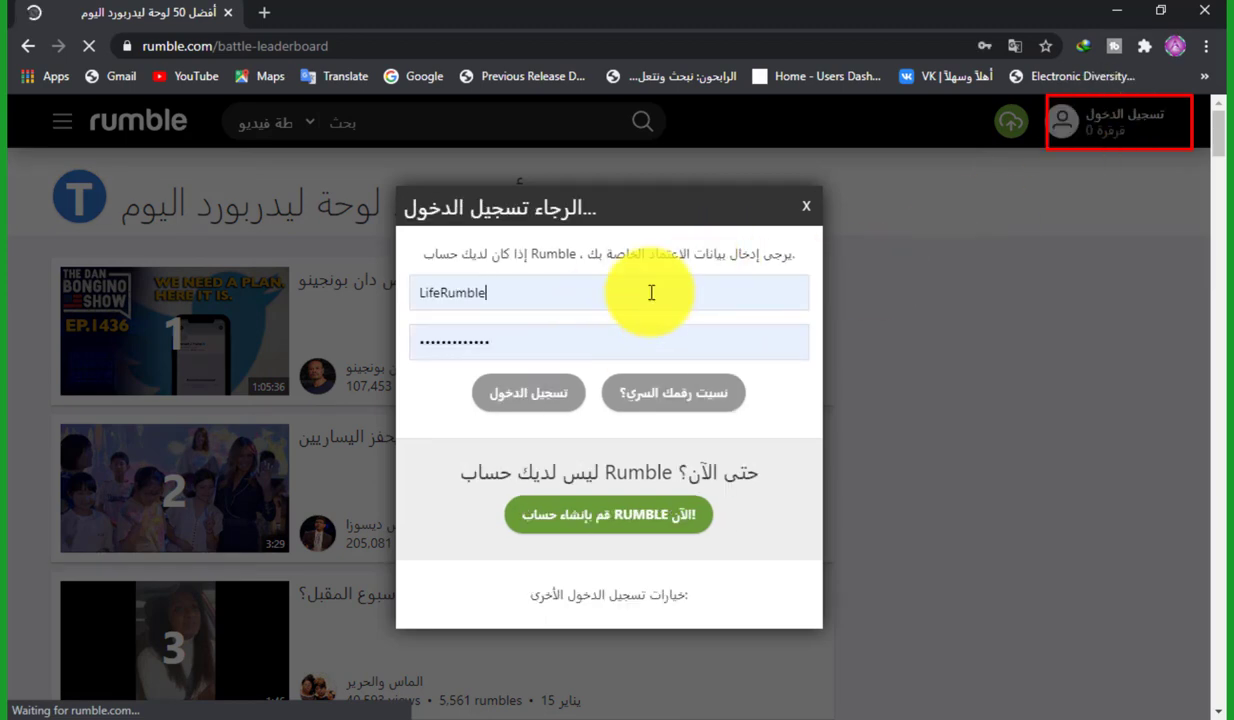
{"action": "left_click", "coordinate": [596, 502]}
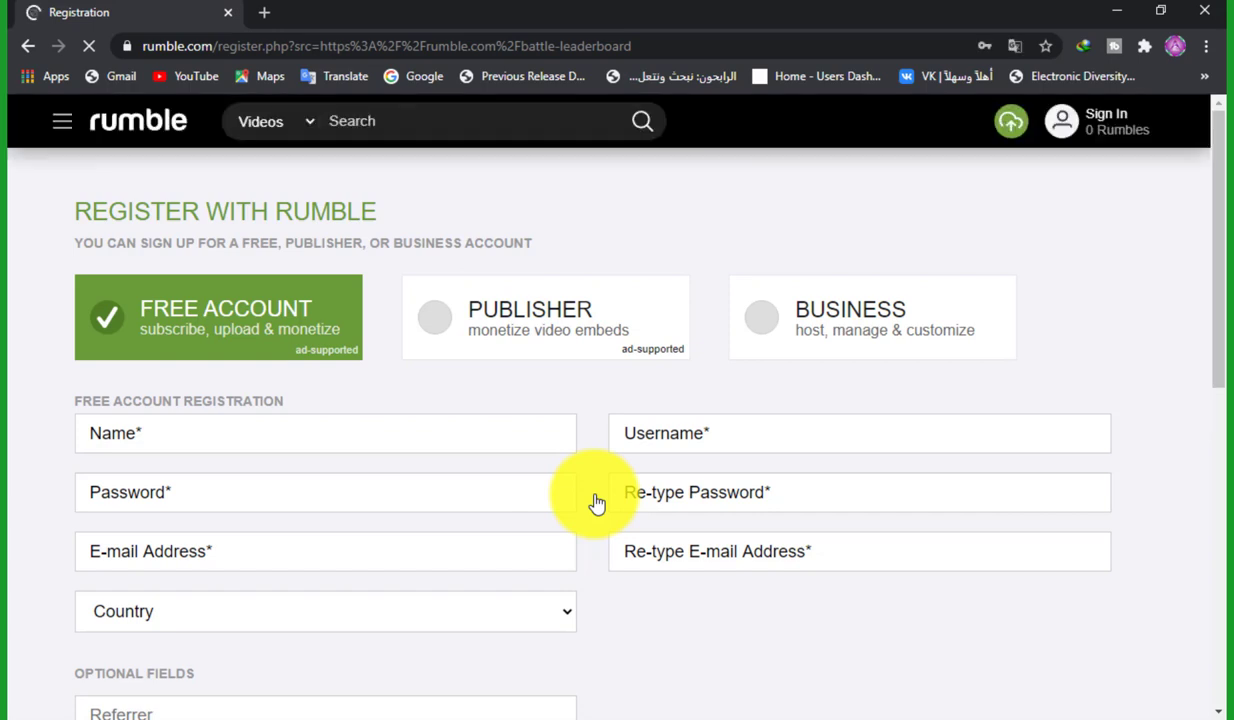
Translate the registration page into Arabic (العربية) using the browser's right-click menu
{"action": "right_click", "coordinate": [1000, 206]}
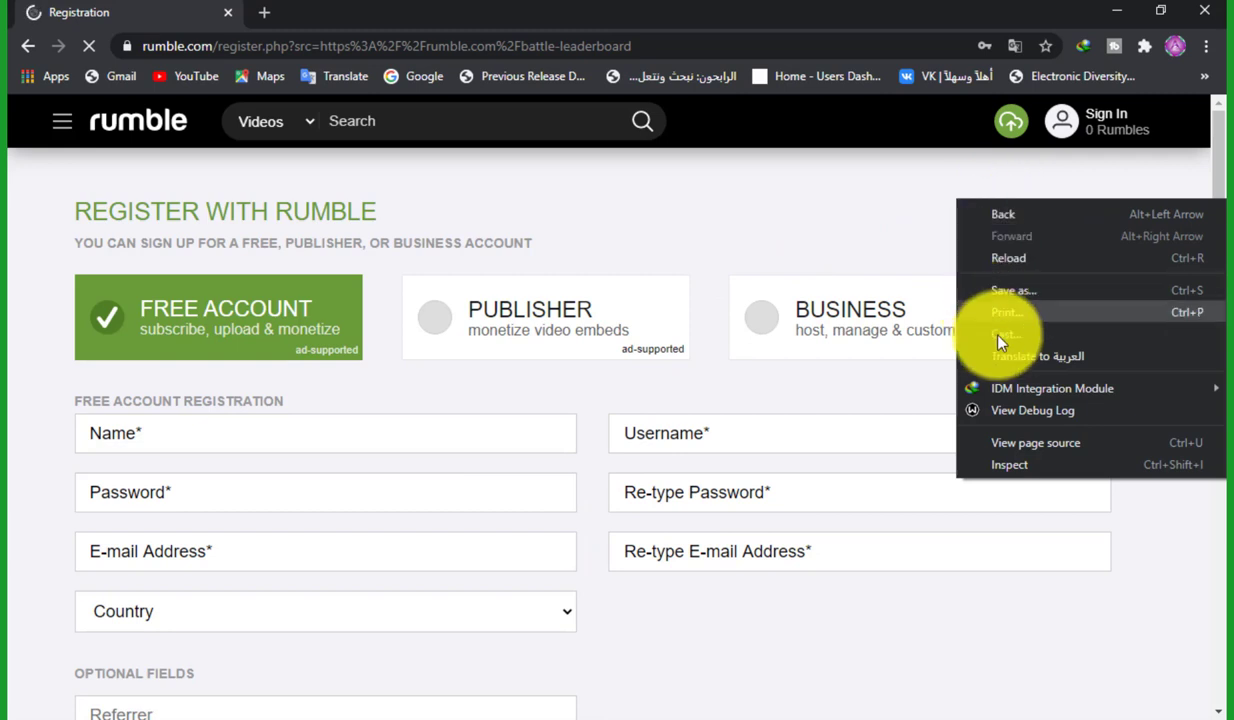
{"action": "left_click", "coordinate": [1027, 357]}
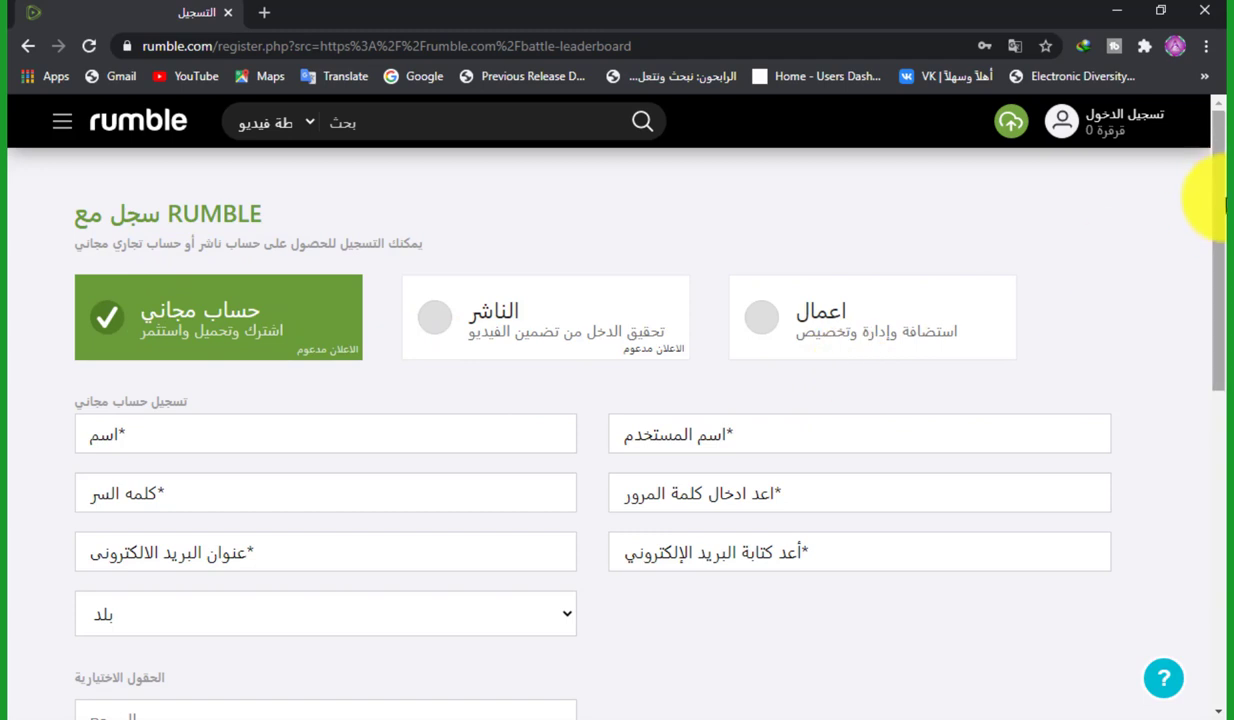
{"action": "left_click_drag", "start_coordinate": [1219, 221], "coordinate": [1220, 298]}
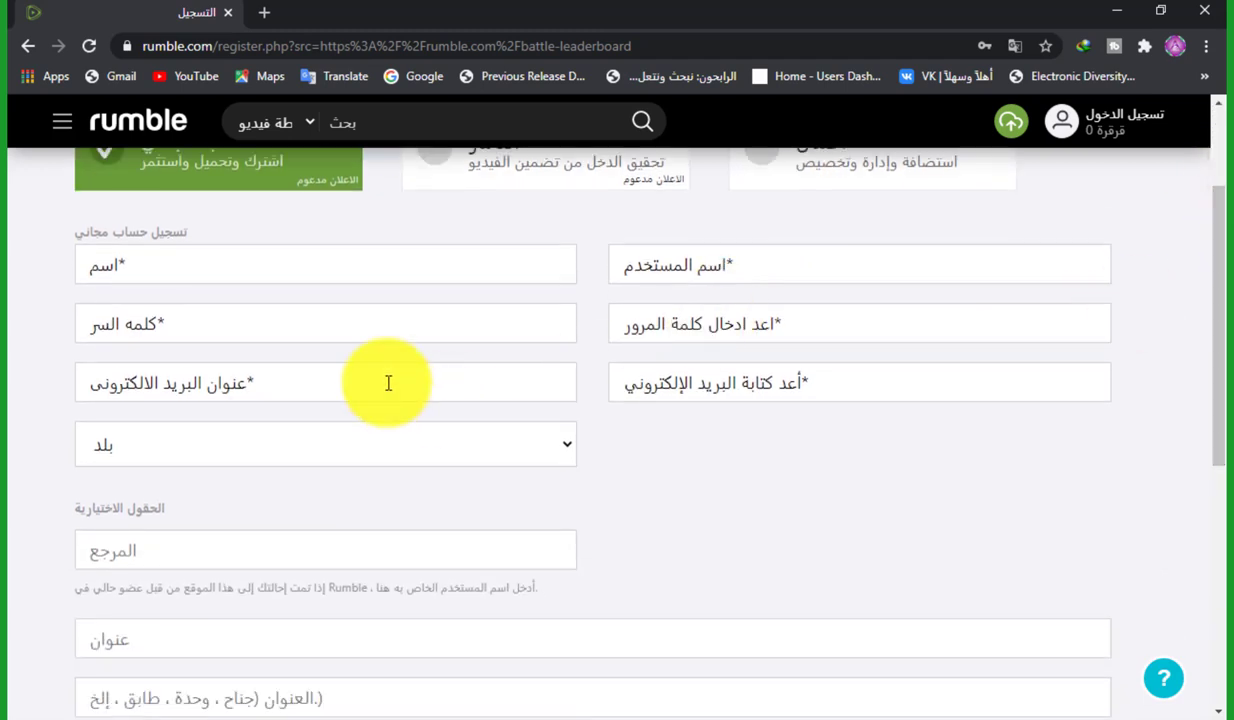
Enter the account holder's name, a username, and the password in both password fields
{"action": "left_click", "coordinate": [307, 266]}
{"action": "type", "text": "Abdulh"}
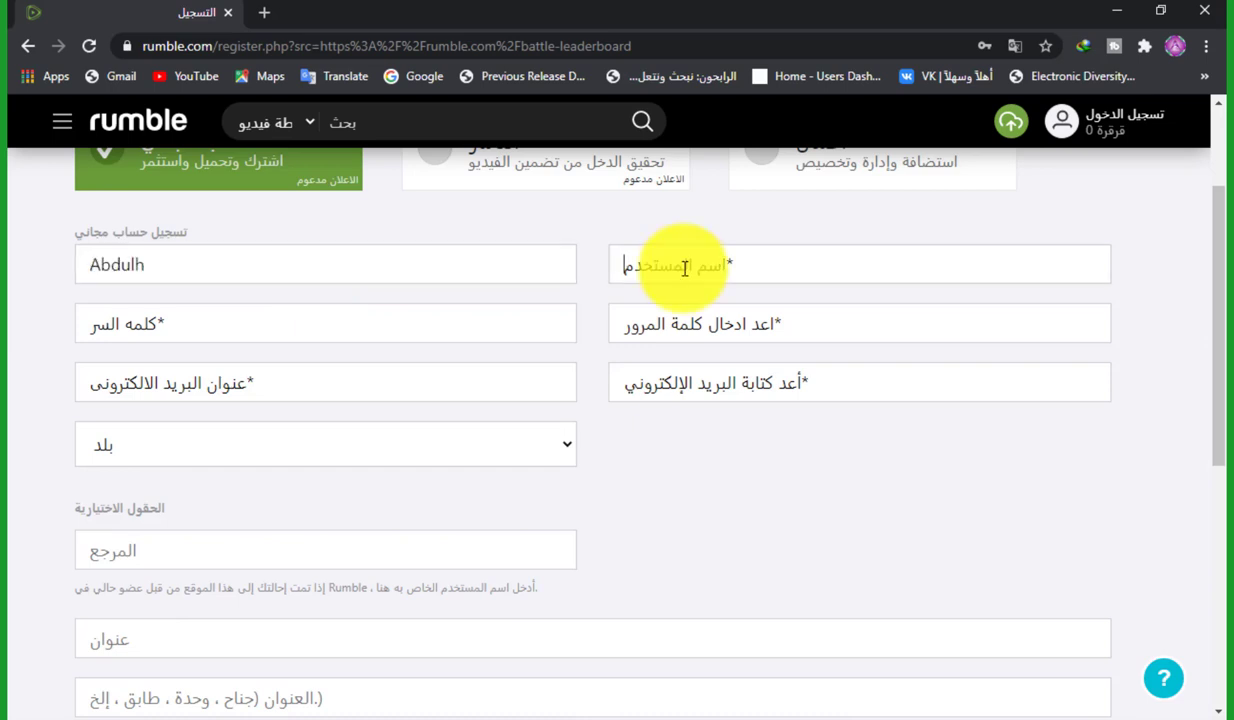
{"action": "left_click", "coordinate": [684, 267]}
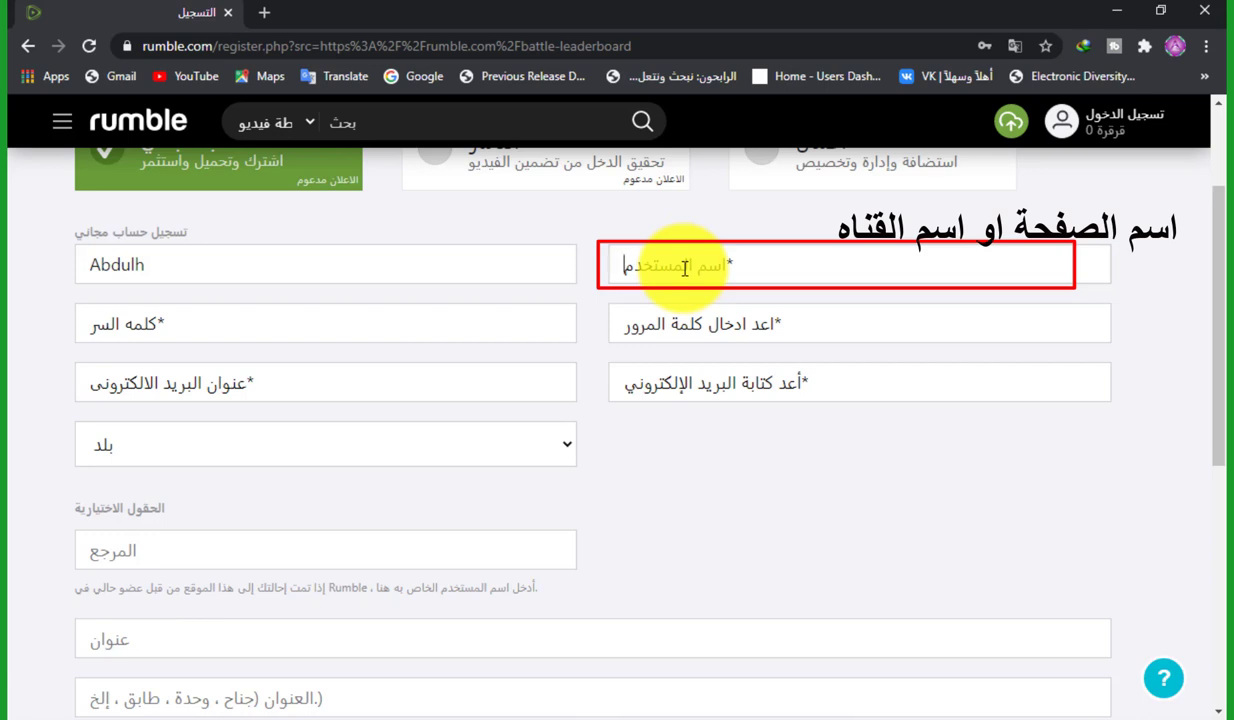
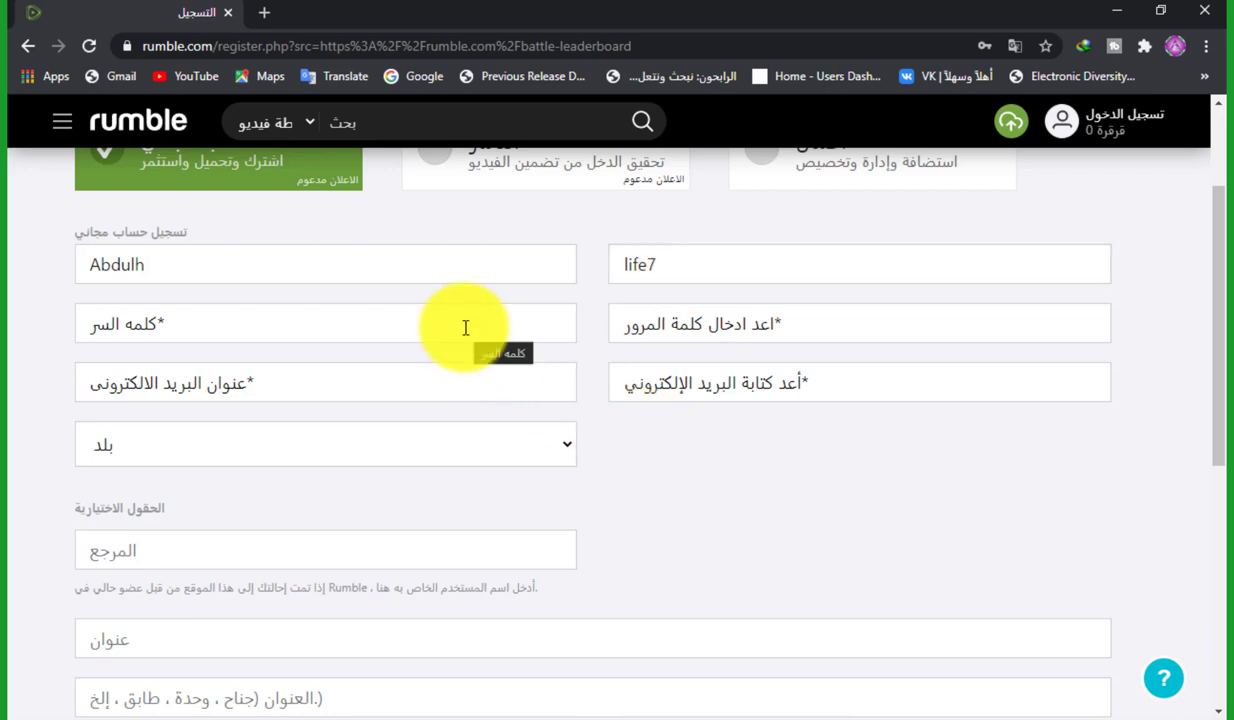
{"action": "left_click", "coordinate": [465, 328]}
{"action": "key", "text": "ctrl+v"}
{"action": "left_click", "coordinate": [655, 311]}
{"action": "key", "text": "ctrl+v"}
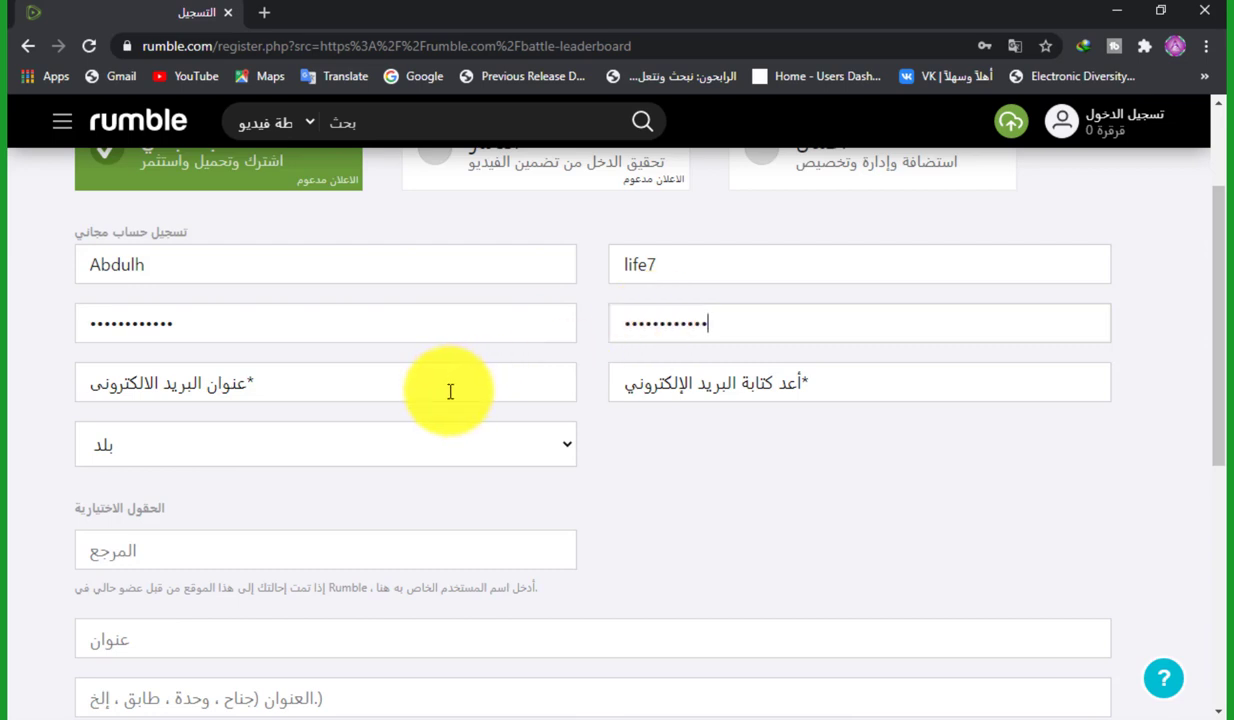
Paste the e-mail address into both e-mail fields and choose Yemen (اليمن) as country
{"action": "left_click", "coordinate": [450, 391]}
{"action": "key", "text": "ctrl+v"}
{"action": "key", "text": "Tab"}
{"action": "key", "text": "ctrl+v"}
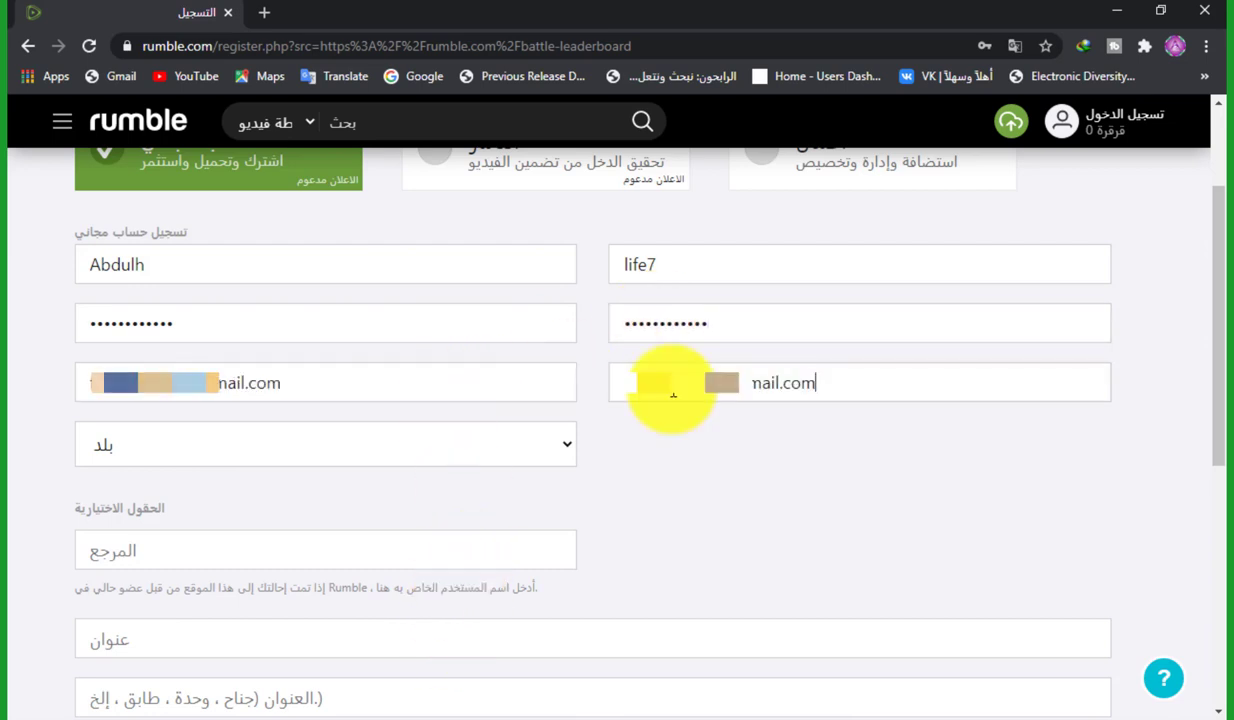
{"action": "left_click", "coordinate": [566, 453]}
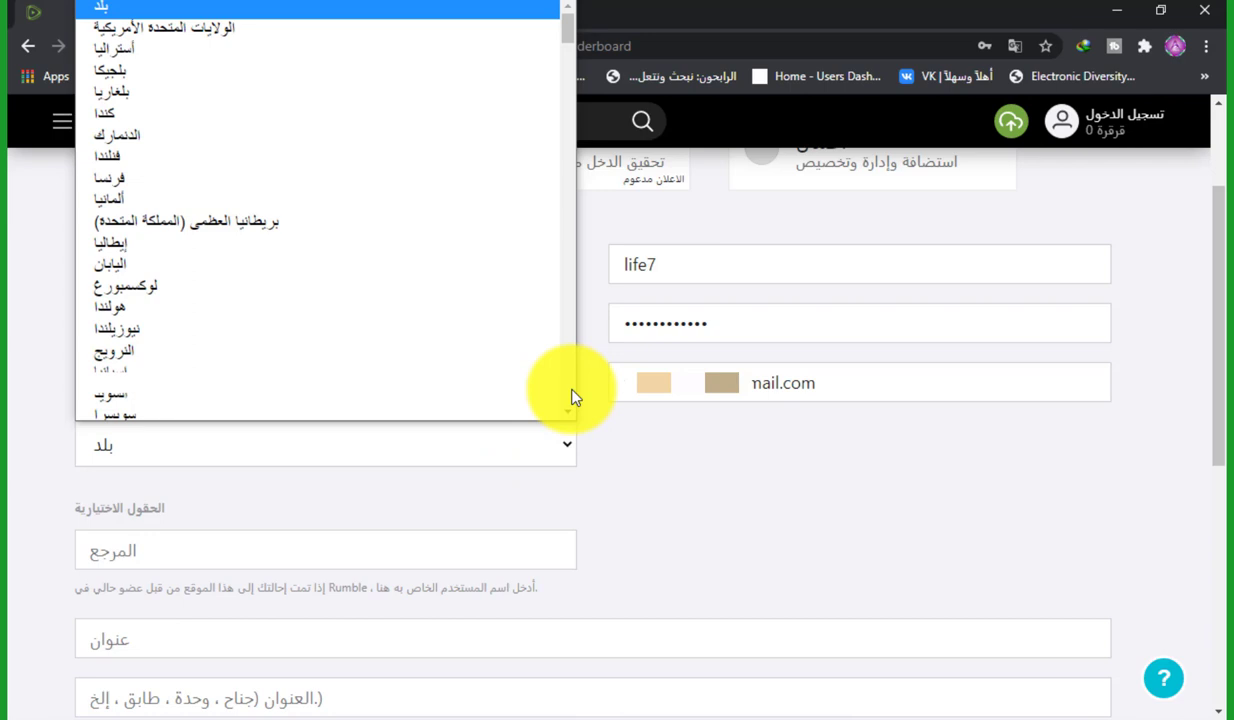
{"action": "scroll", "coordinate": [573, 397], "scroll_direction": "down", "scroll_amount": 20}
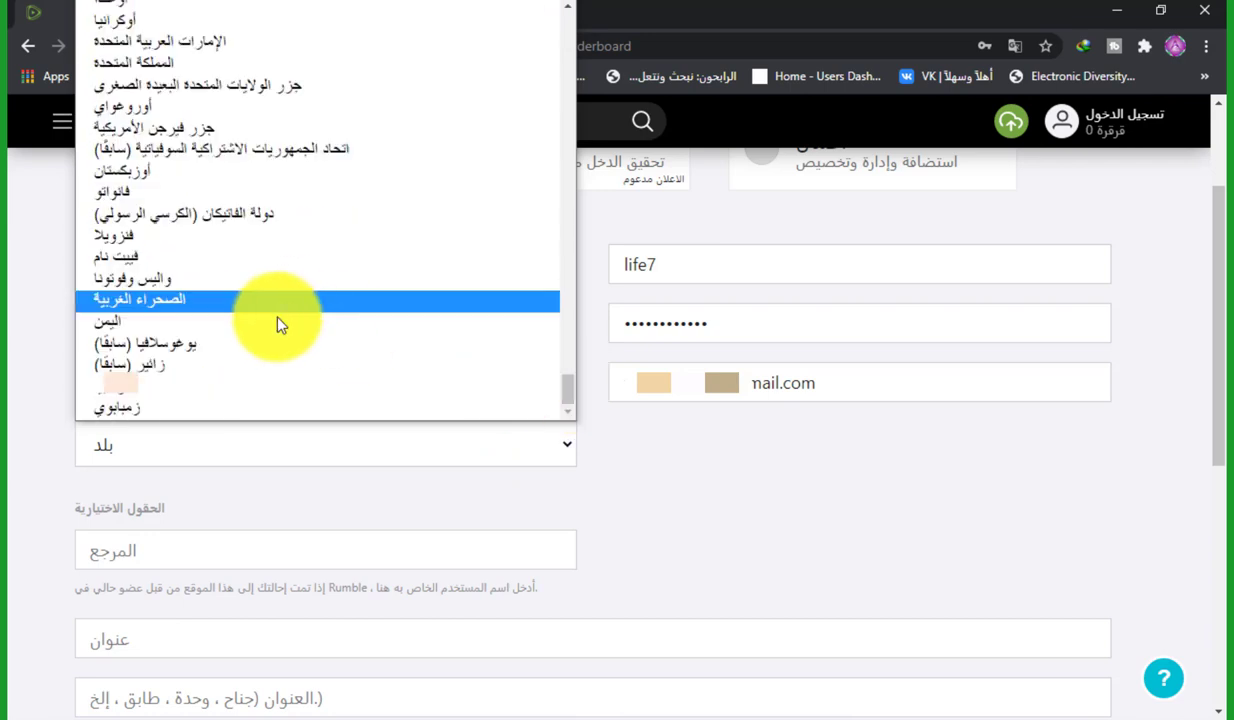
{"action": "left_click", "coordinate": [276, 322]}
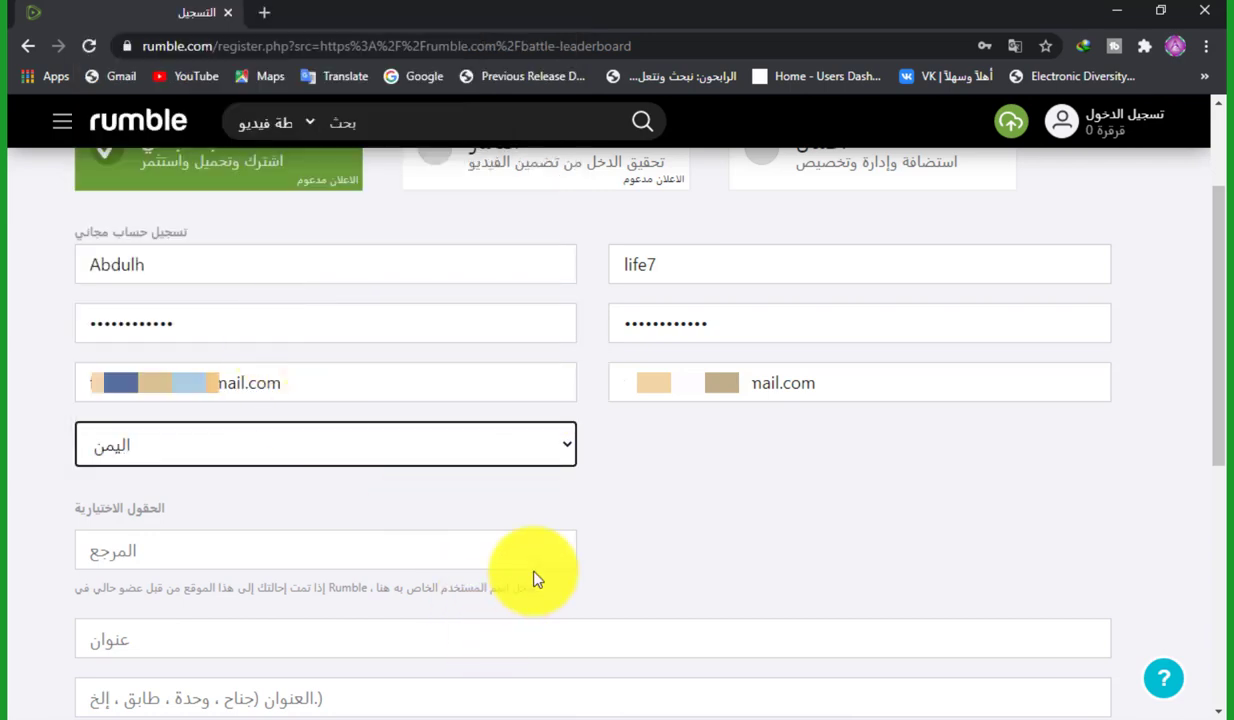
Fill in the optional referrer field and both street address lines
{"action": "left_click", "coordinate": [486, 550]}
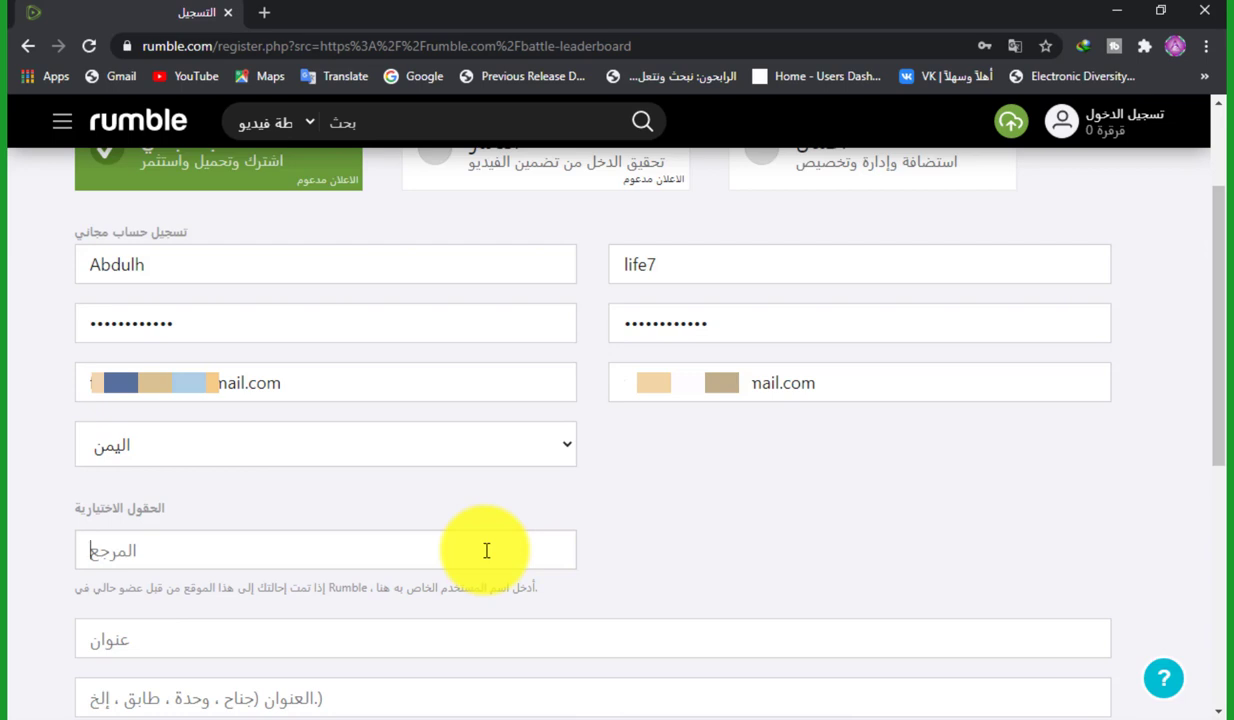
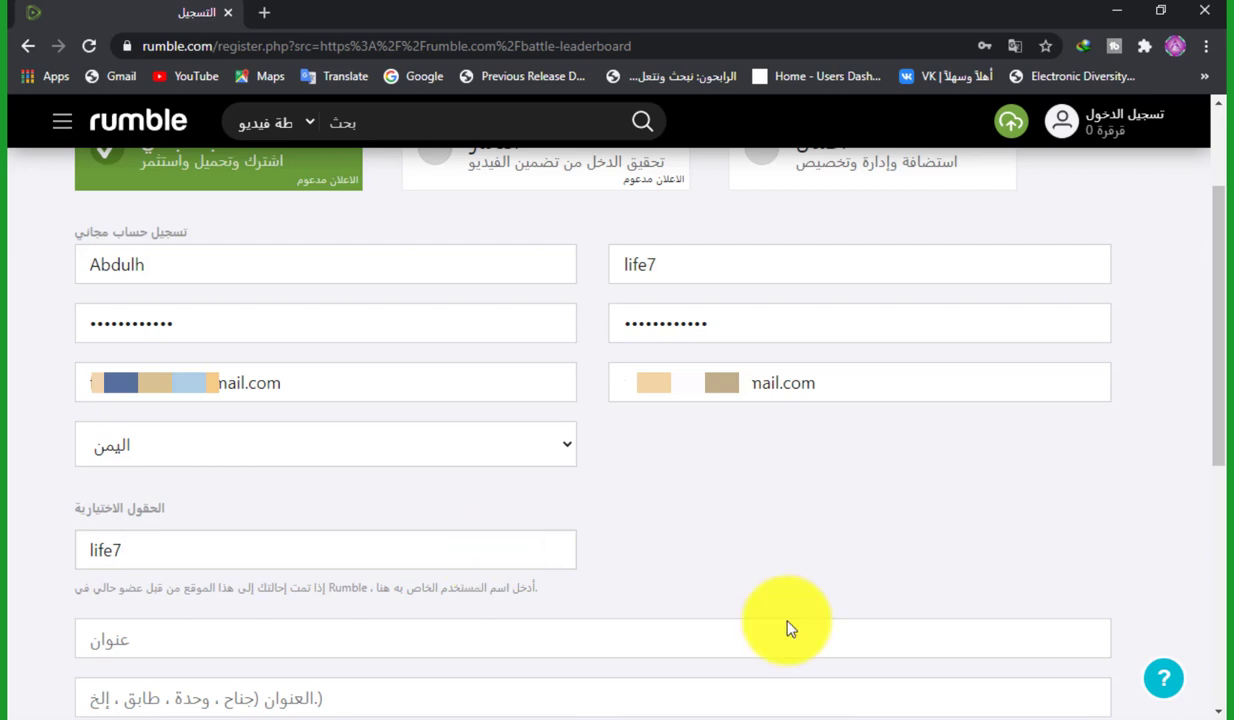
{"action": "left_click_drag", "start_coordinate": [1212, 359], "coordinate": [1212, 491]}
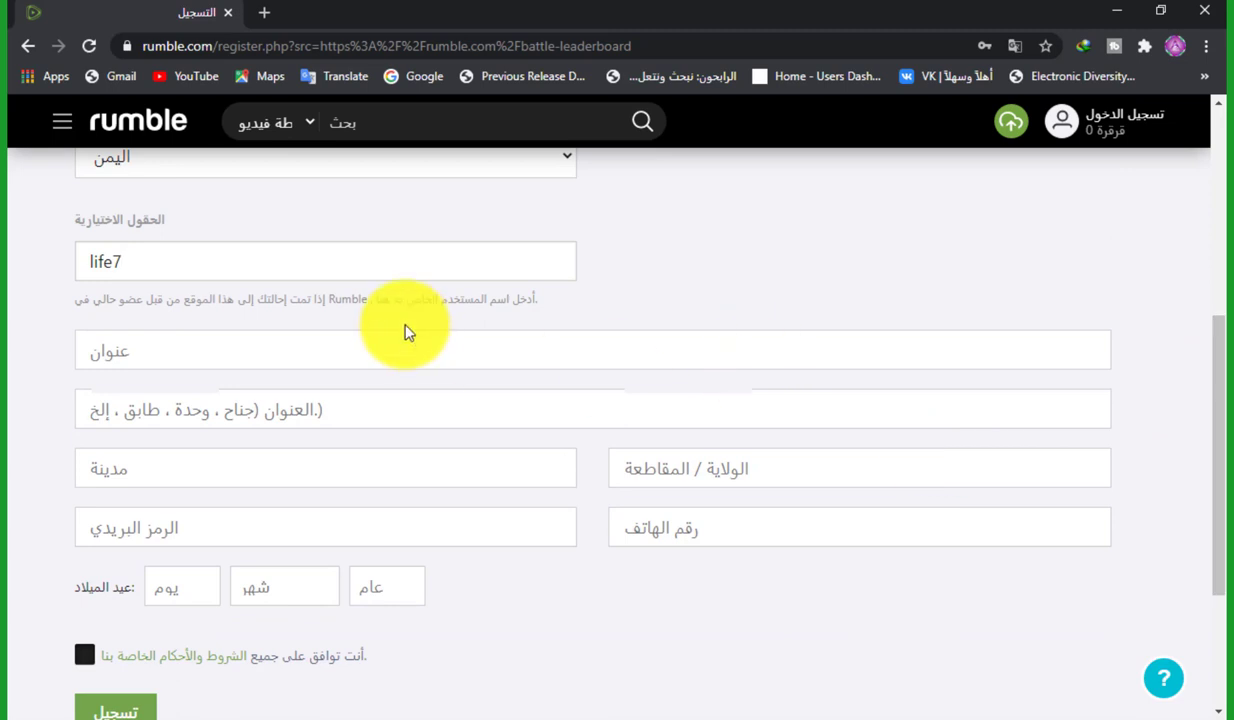
{"action": "left_click", "coordinate": [366, 358]}
{"action": "type", "text": "aden"}
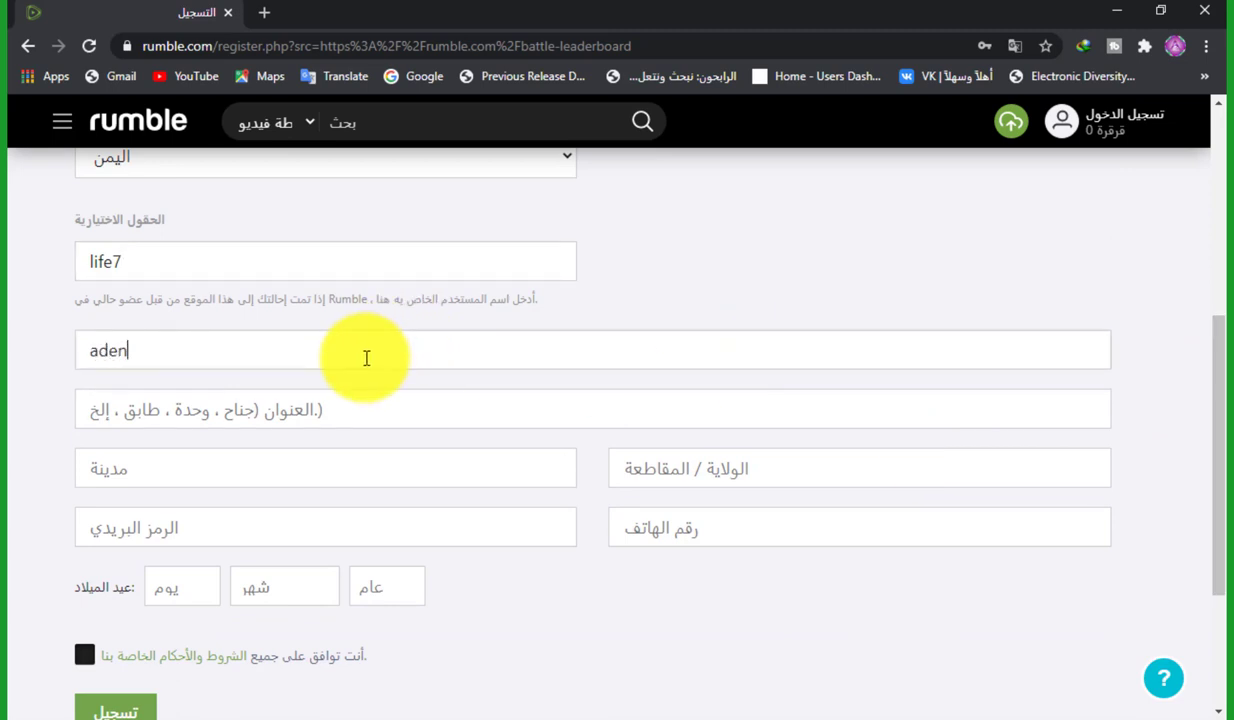
{"action": "key", "text": "Tab"}
{"action": "type", "text": "stre"}
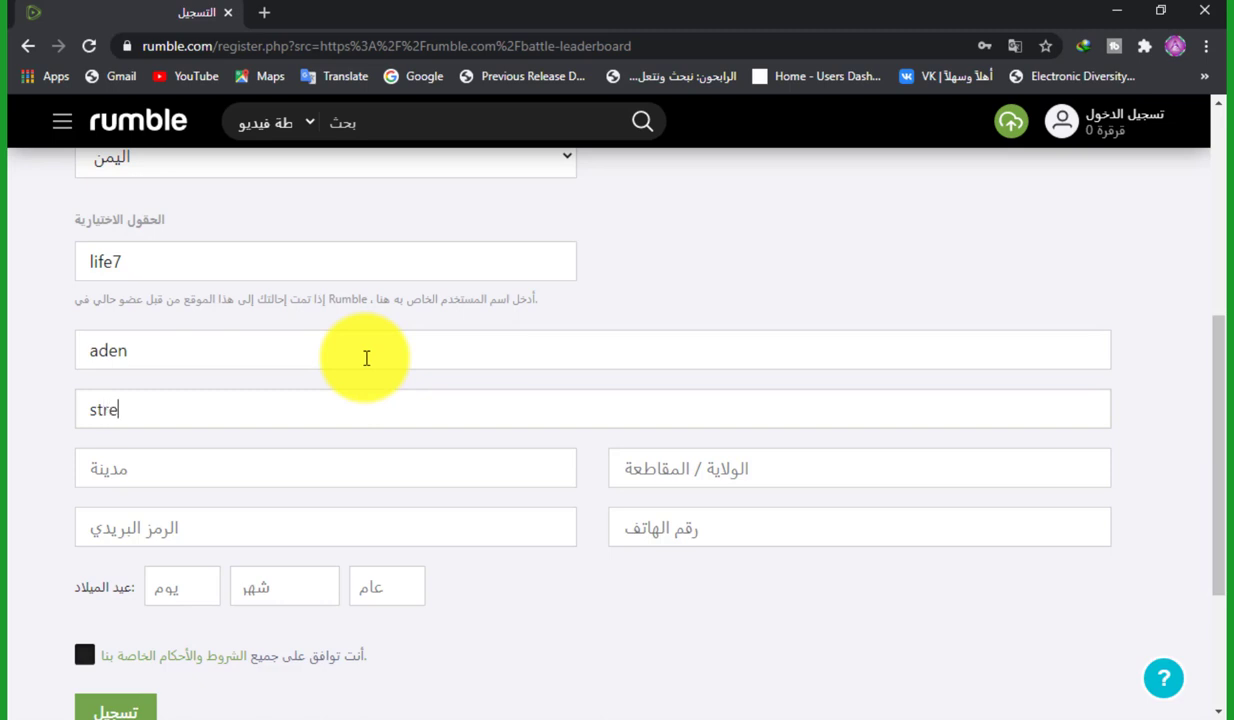
{"action": "type", "text": "et almala'a"}
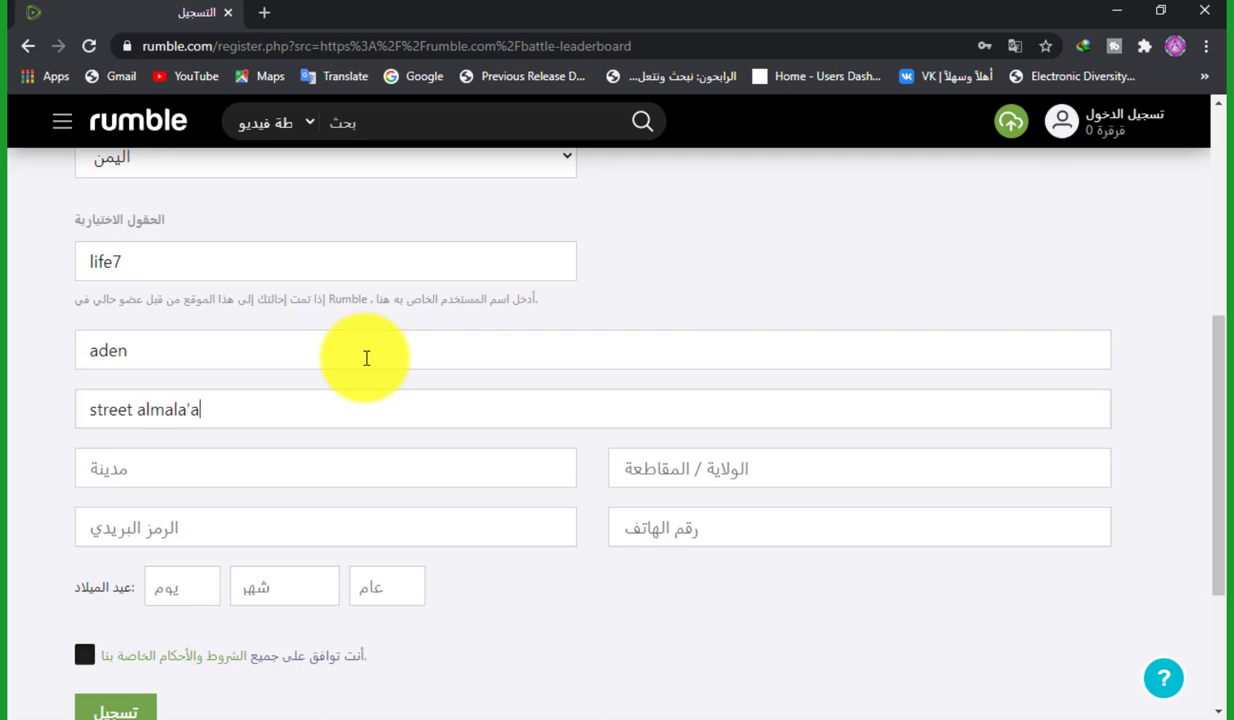
Enter the city, state/province, postal code and phone number
{"action": "left_click", "coordinate": [363, 477]}
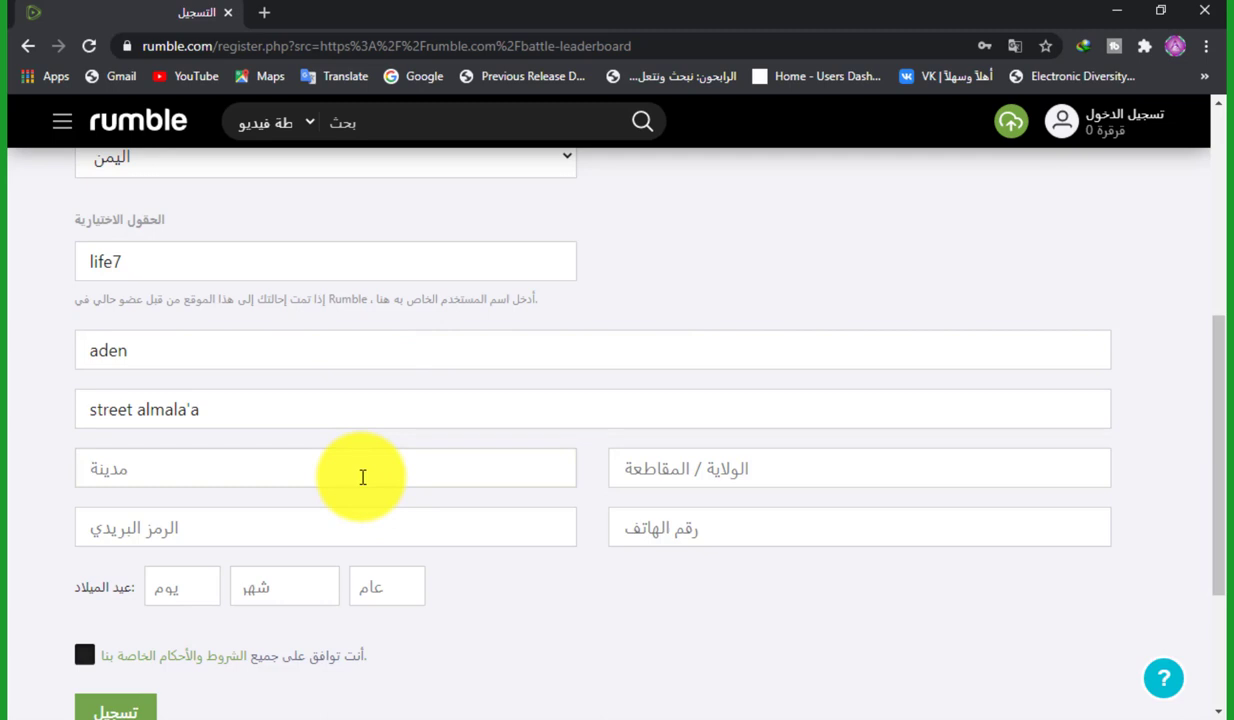
{"action": "type", "text": "aden"}
{"action": "key", "text": "Tab"}
{"action": "type", "text": "a"}
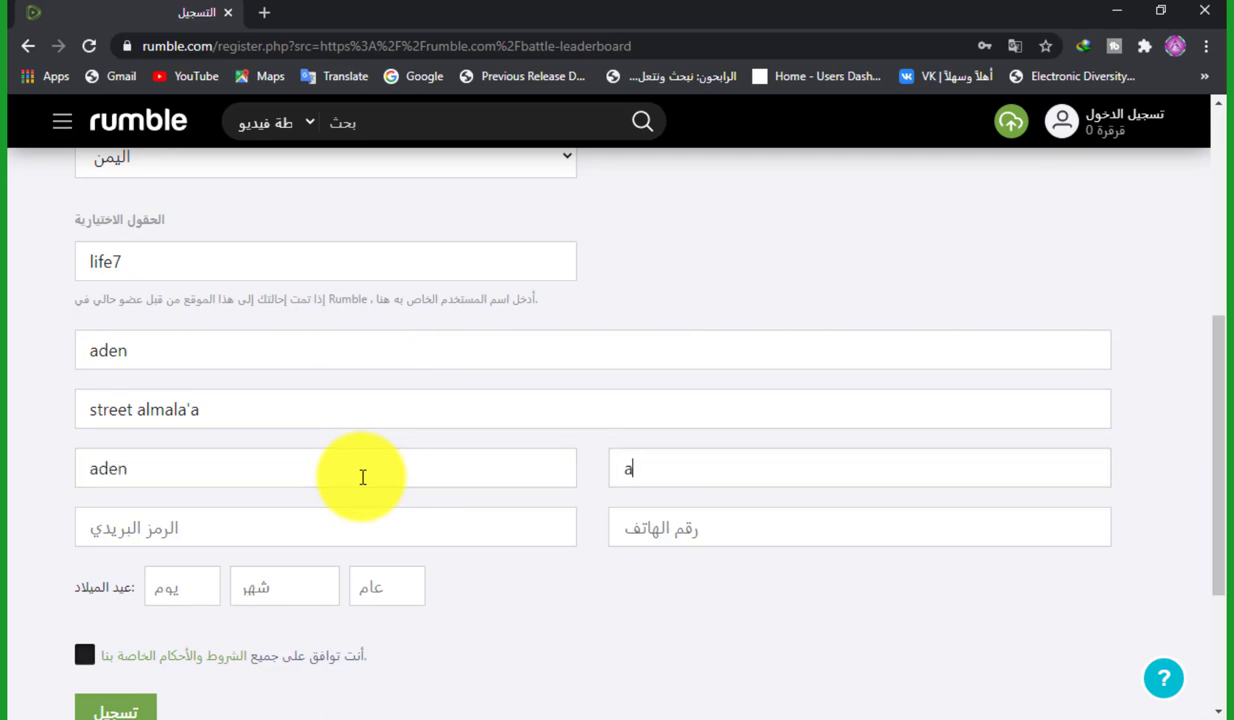
{"action": "type", "text": "den"}
{"action": "key", "text": "Tab"}
{"action": "type", "text": "12345"}
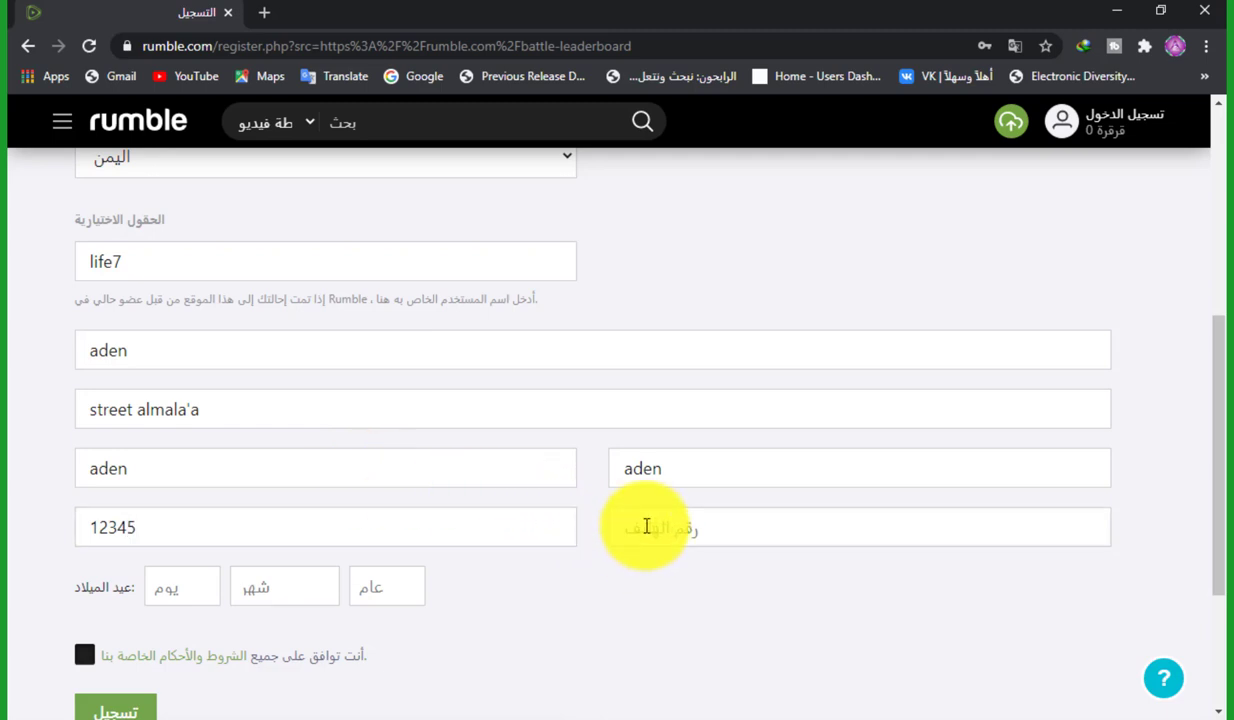
{"action": "left_click", "coordinate": [646, 527]}
{"action": "type", "text": "77"}
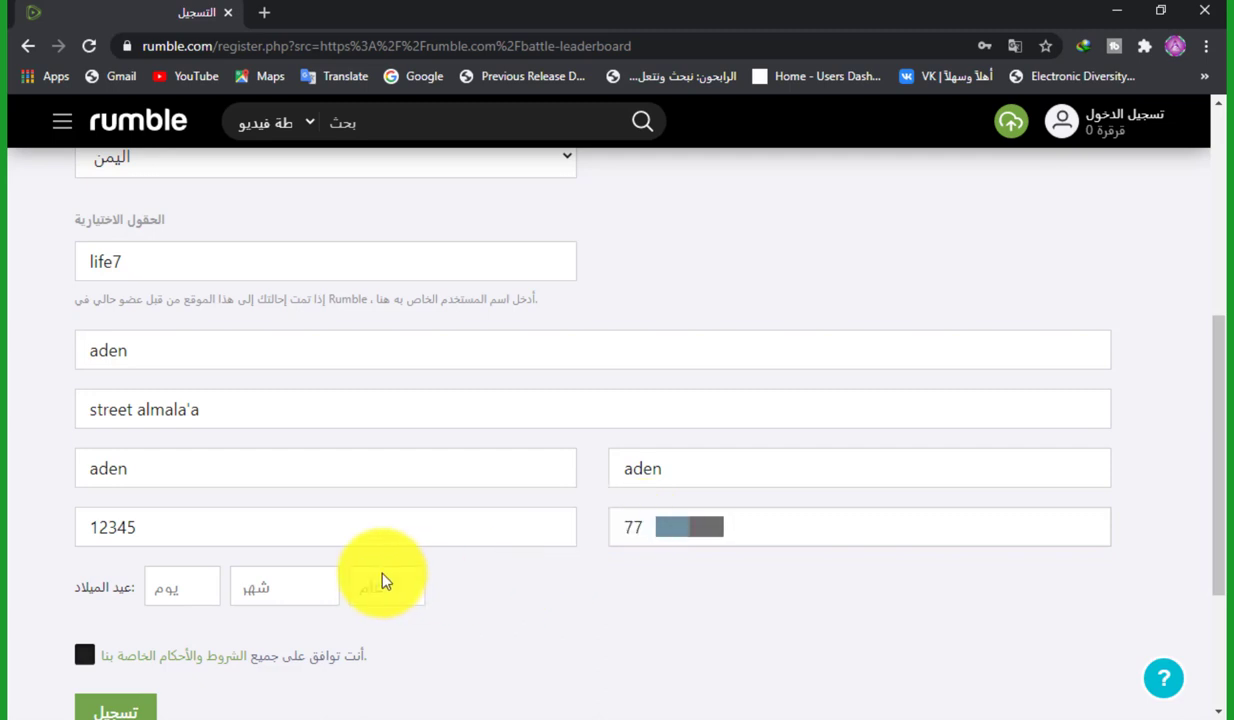
Set the birthday to 2 January 1985 and accept the terms and conditions
{"action": "left_click", "coordinate": [185, 596]}
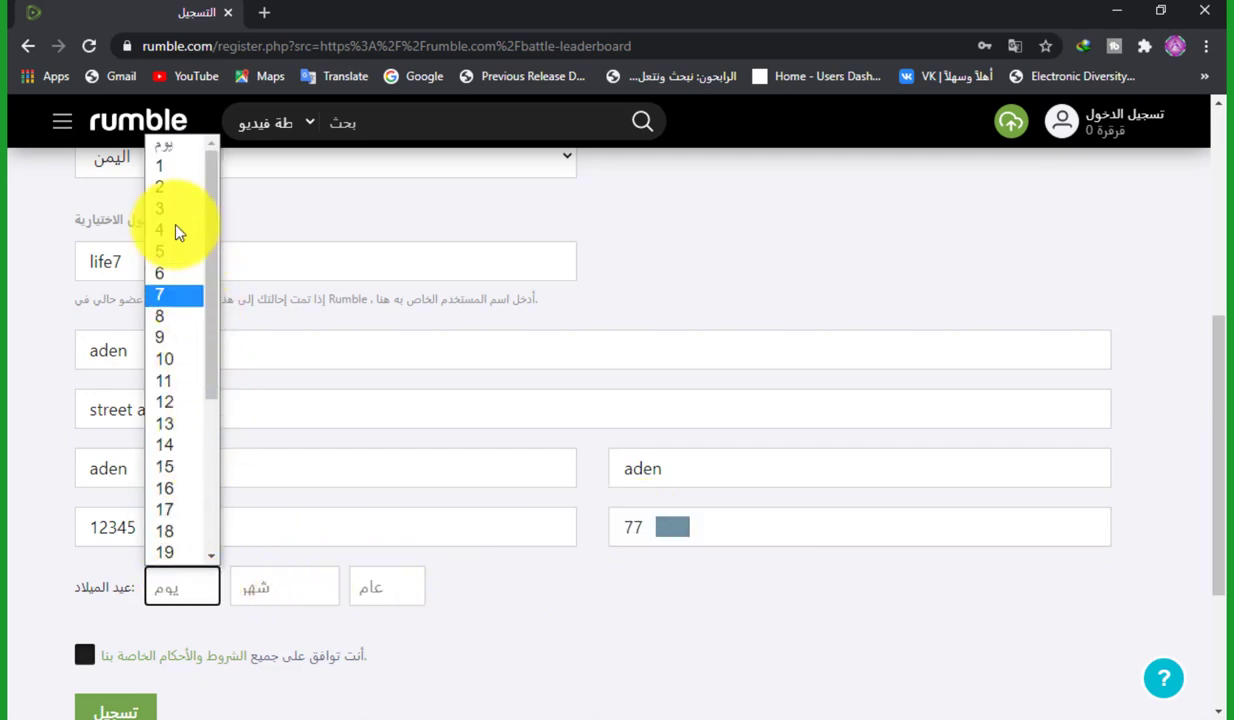
{"action": "left_click", "coordinate": [168, 188]}
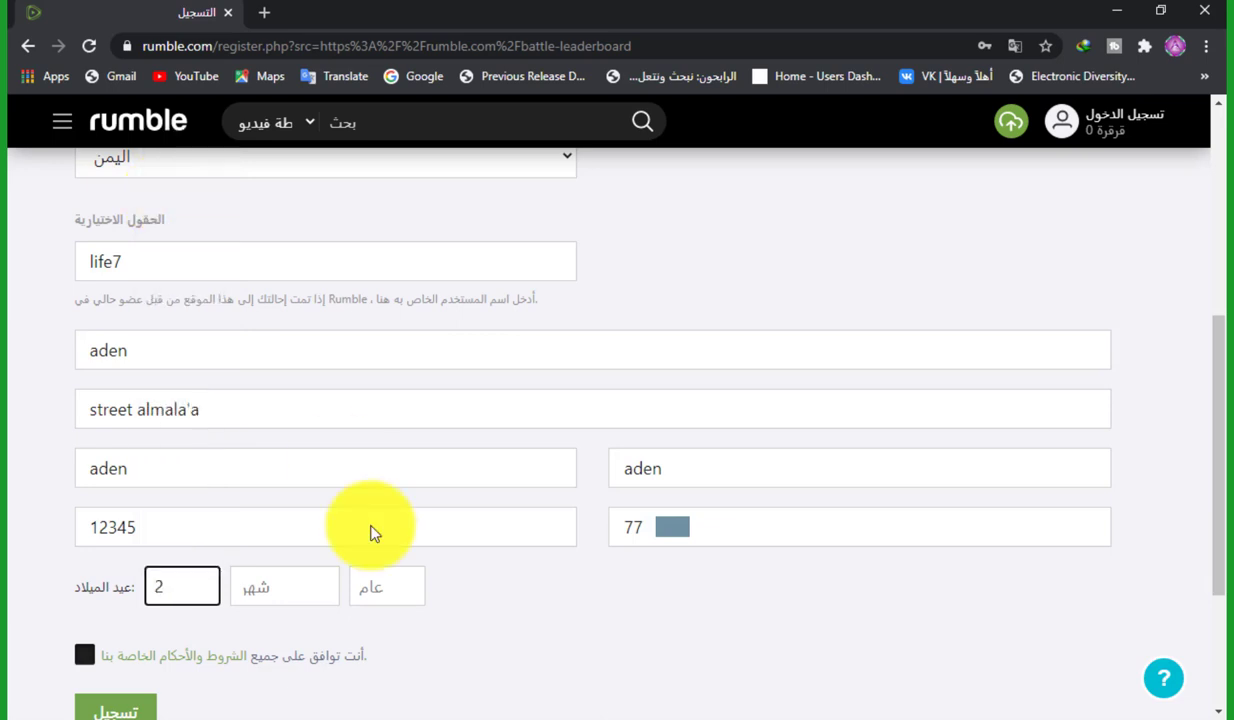
{"action": "left_click", "coordinate": [311, 583]}
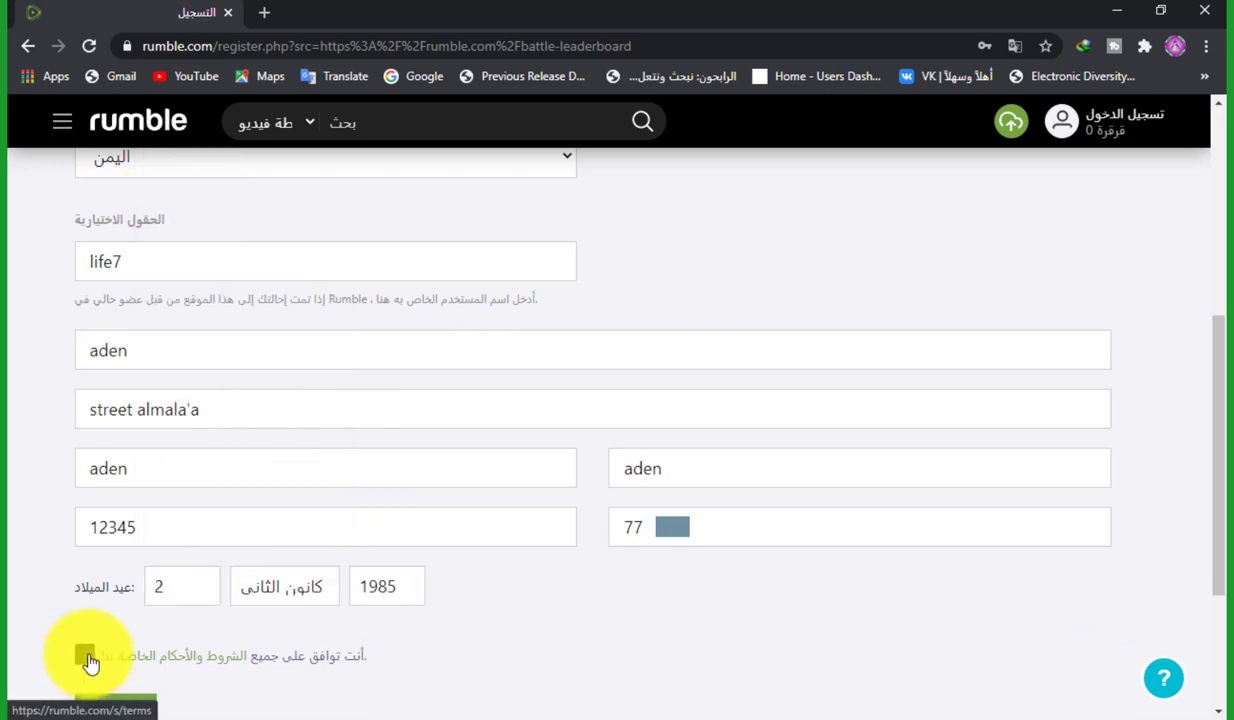
{"action": "left_click", "coordinate": [85, 655]}
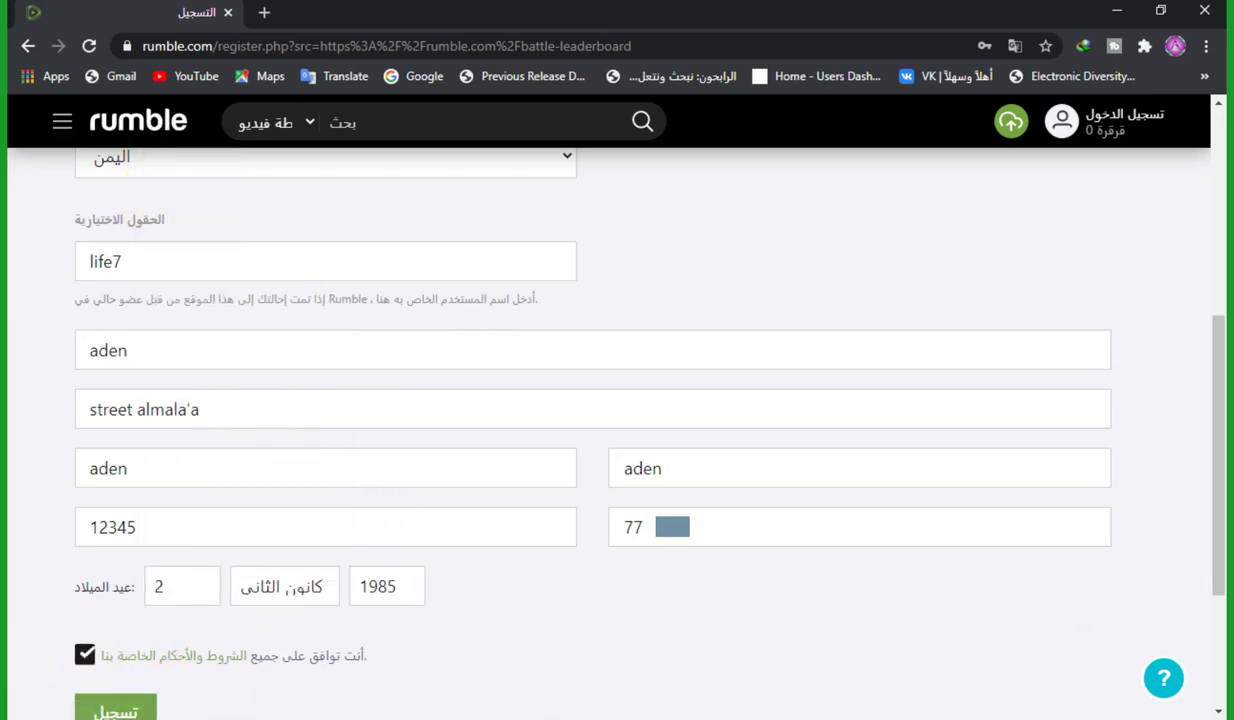
{"action": "scroll", "coordinate": [1212, 440], "scroll_direction": "down", "scroll_amount": 2}
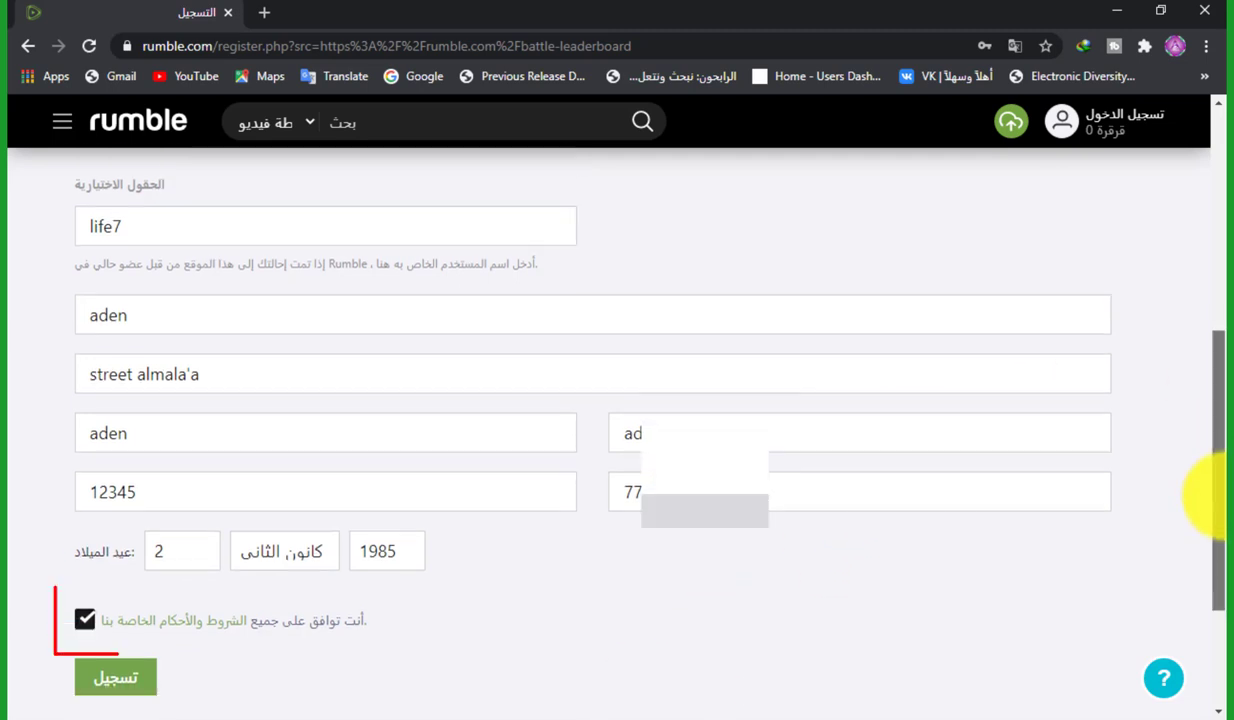
Submit the registration and dismiss Chrome's save-password prompt
{"action": "left_click", "coordinate": [112, 622]}
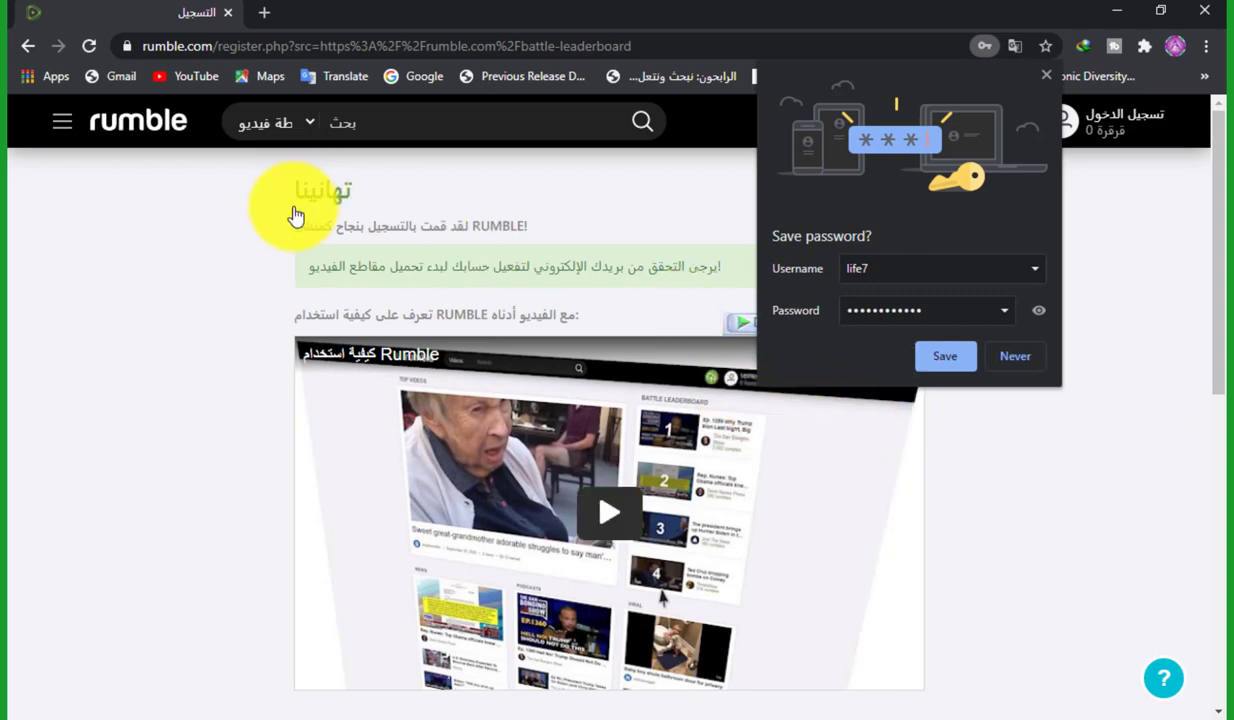
{"action": "left_click", "coordinate": [29, 43]}
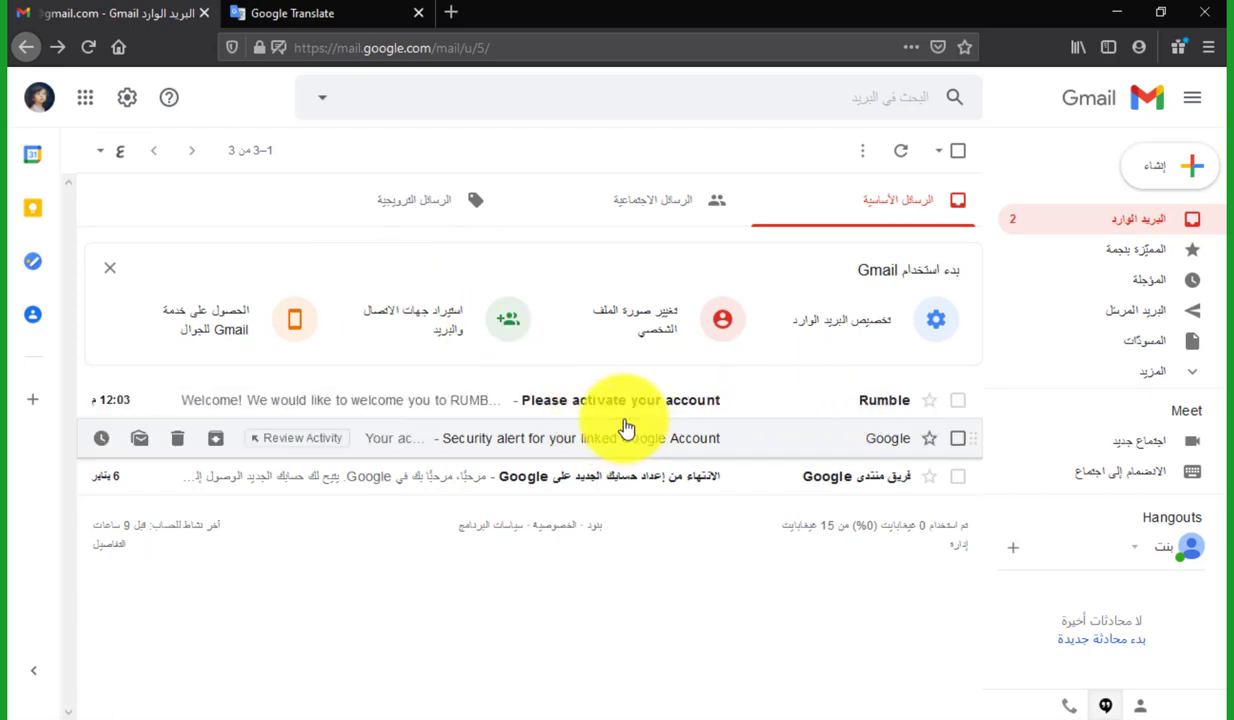
Open Rumble's 'Please activate your account' email and follow its activation link
{"action": "left_click", "coordinate": [576, 400]}
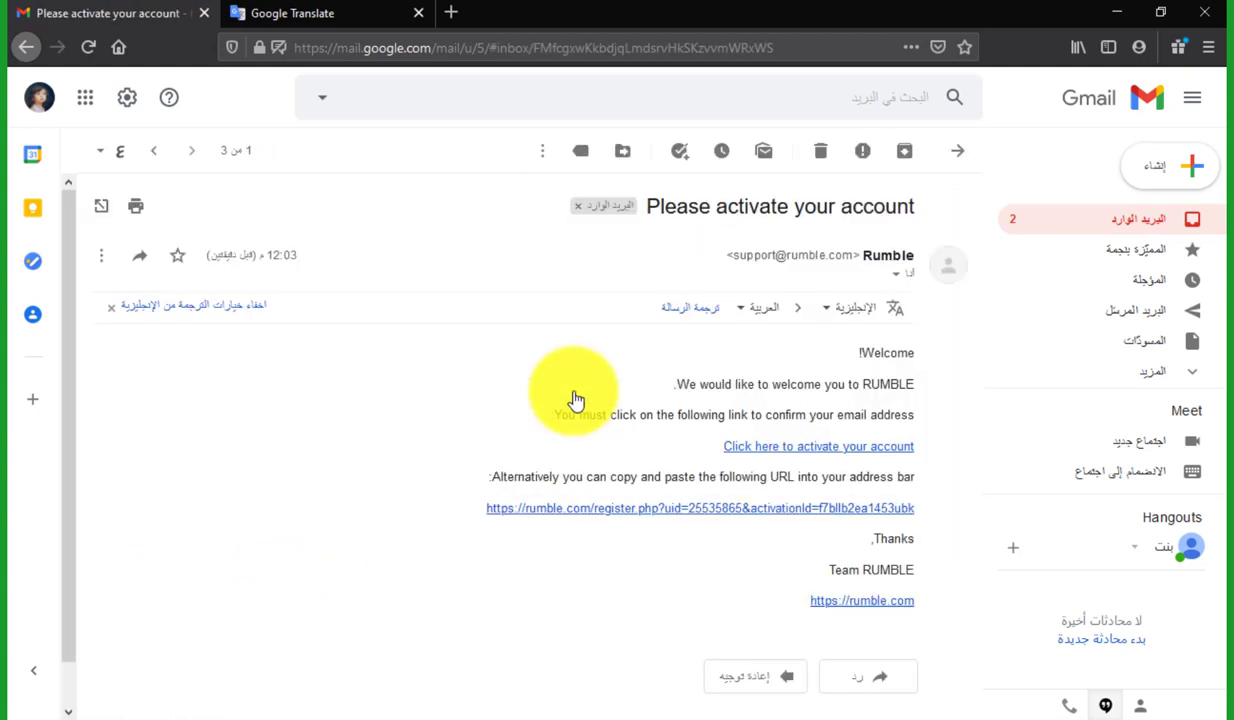
{"action": "left_click", "coordinate": [811, 452]}
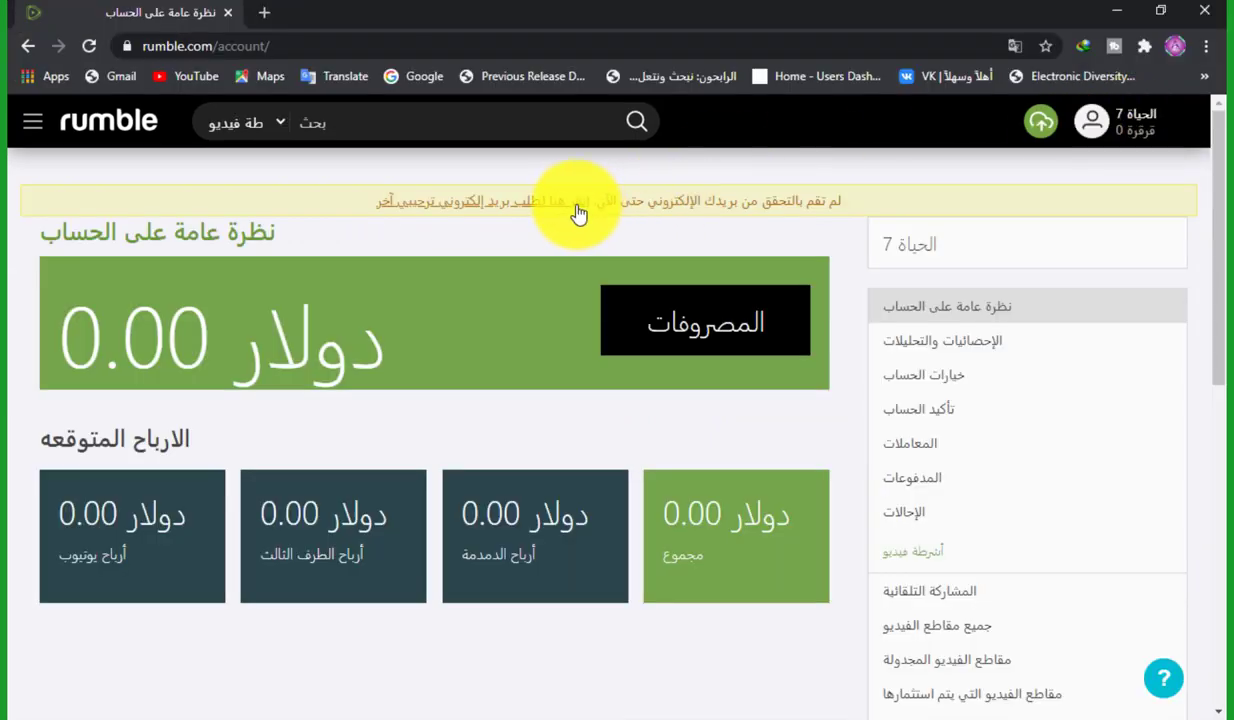
Log out via the avatar menu, then log back in with the autofilled credentials
{"action": "left_click", "coordinate": [1133, 138]}
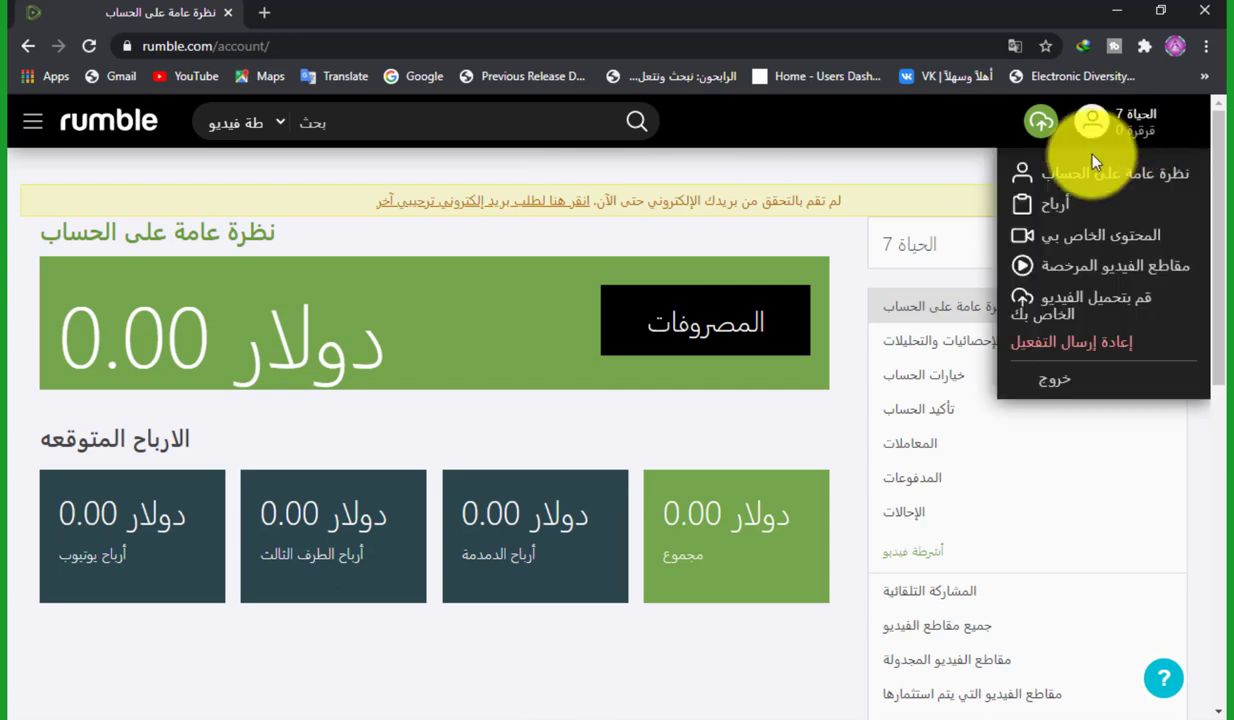
{"action": "left_click", "coordinate": [1055, 390]}
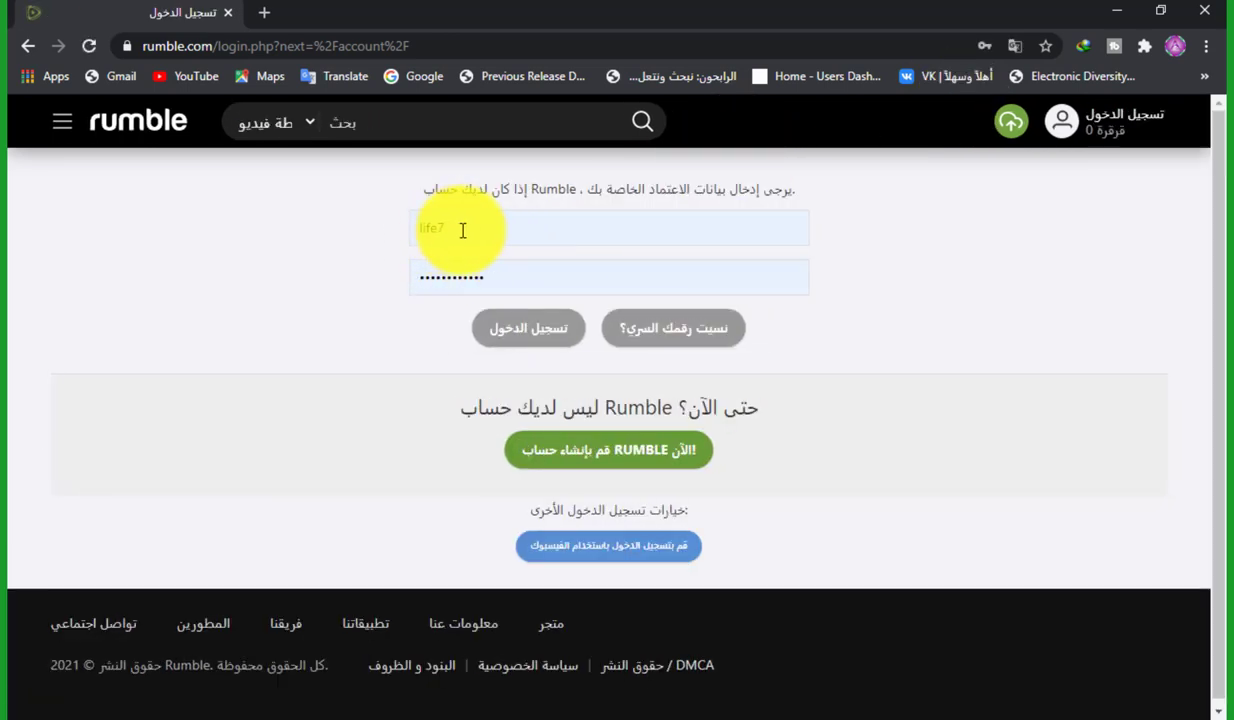
{"action": "left_click", "coordinate": [533, 329]}
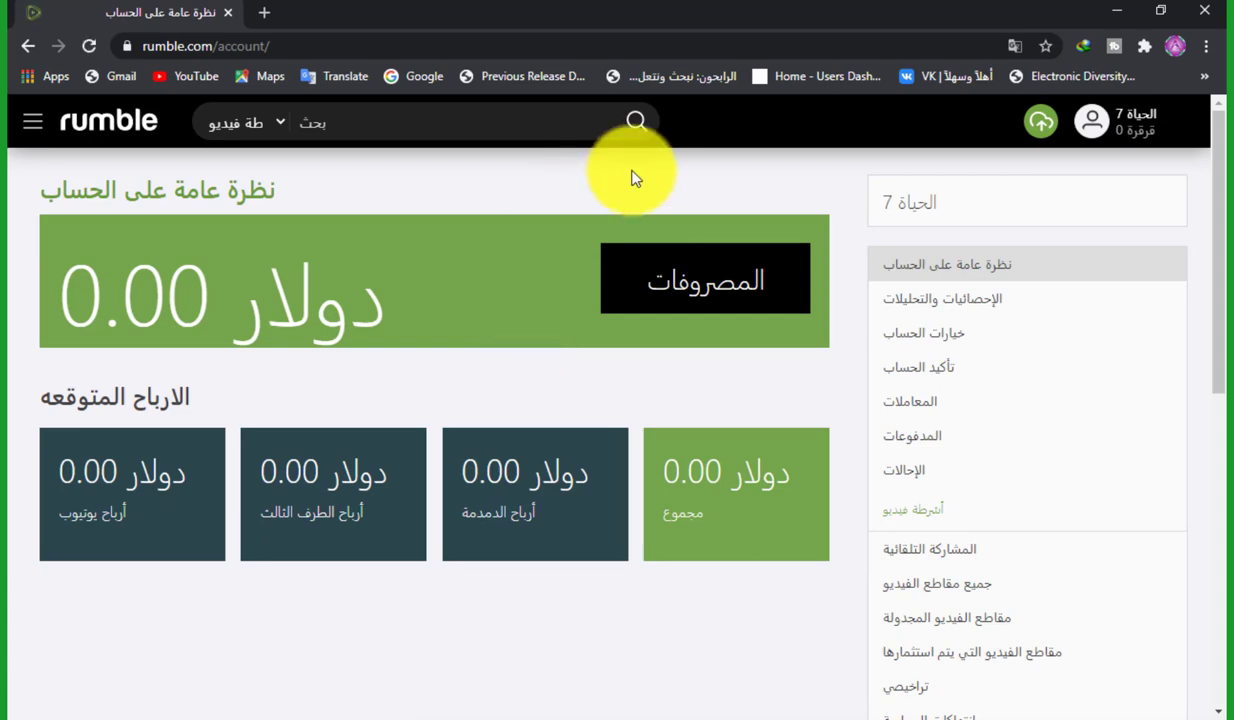
Browse Stats & Analytics and Account Options, check payment choices, then open Account Verification
{"action": "left_click_drag", "start_coordinate": [1215, 188], "coordinate": [1195, 150]}
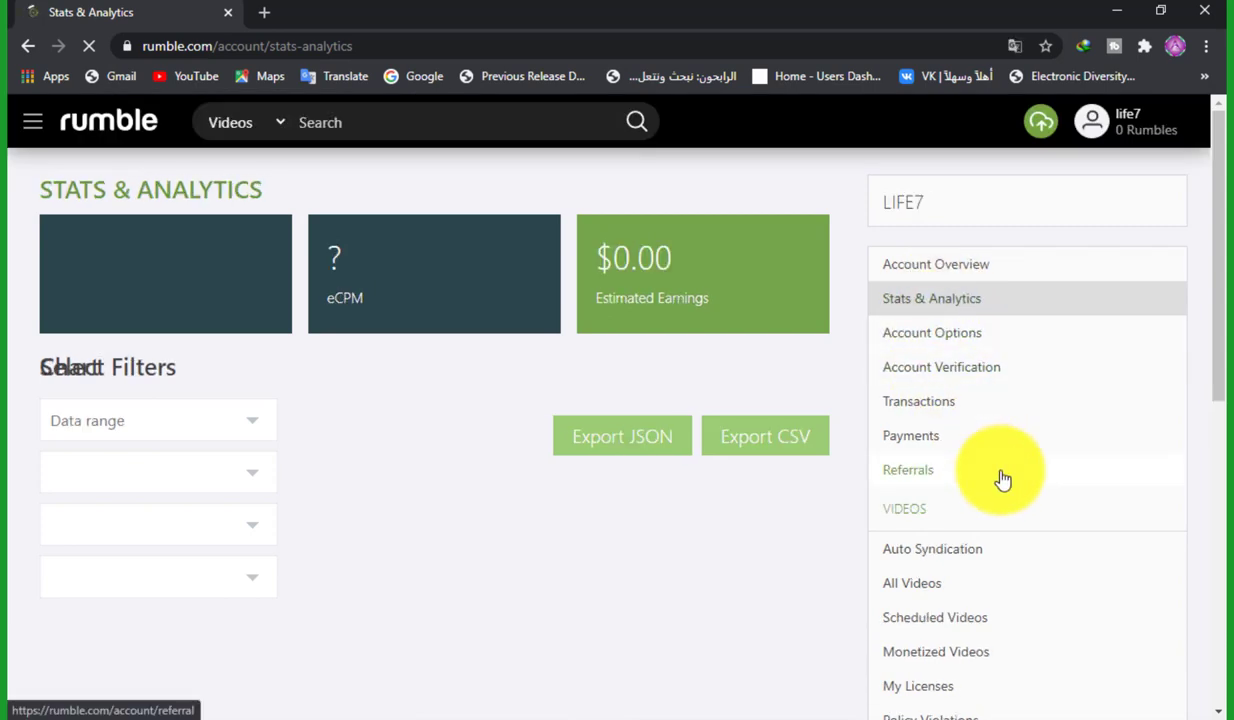
{"action": "left_click", "coordinate": [947, 337]}
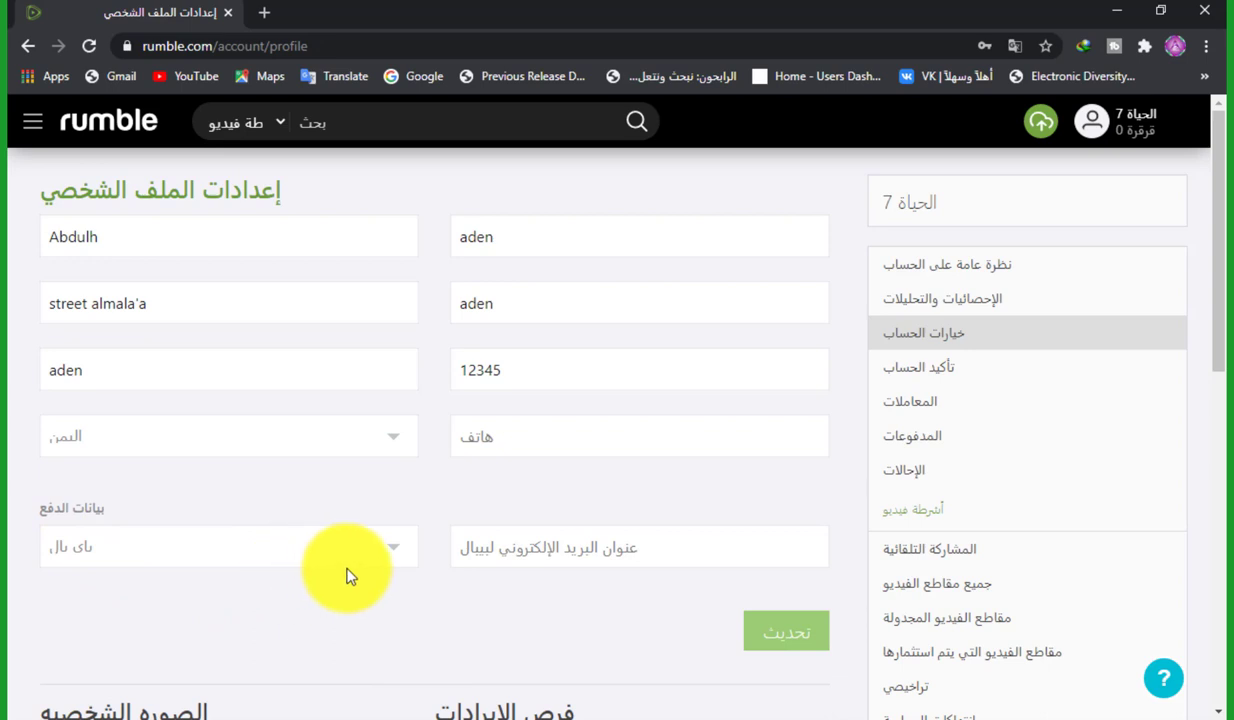
{"action": "left_click", "coordinate": [396, 552]}
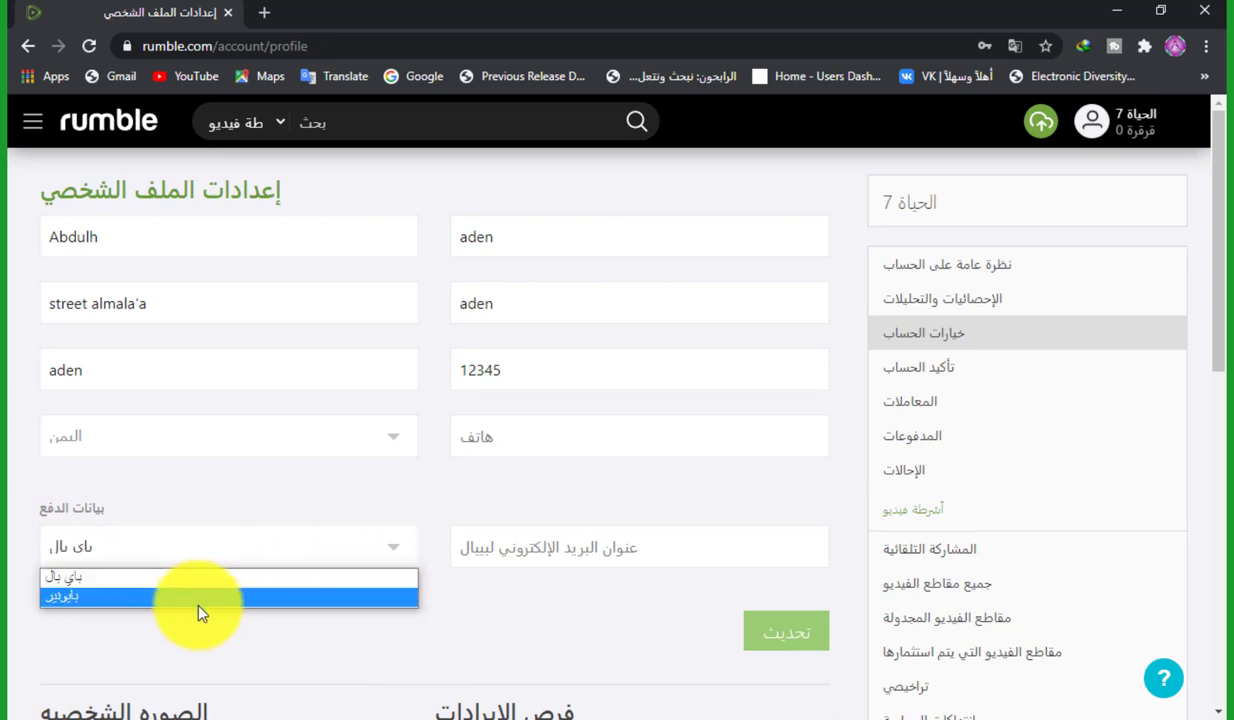
{"action": "left_click", "coordinate": [913, 372]}
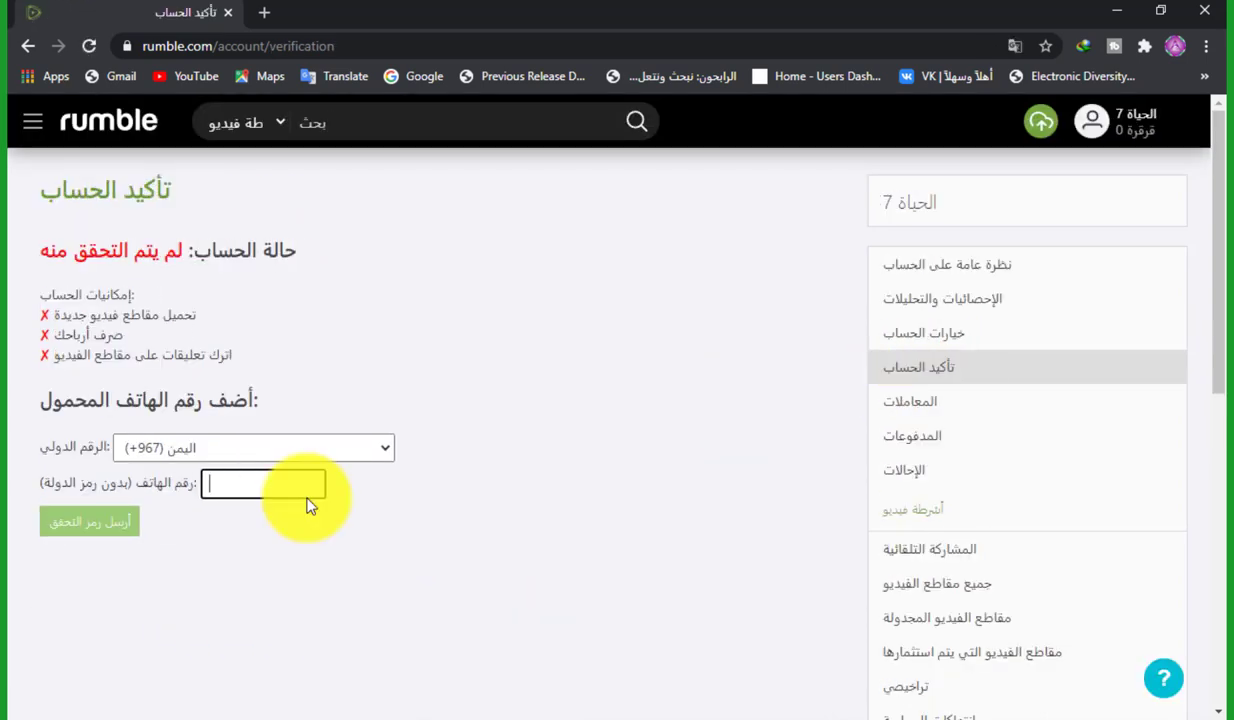
View the account's Transactions page, then the Referrals page showing zero referrals and page views
{"action": "left_click", "coordinate": [912, 410]}
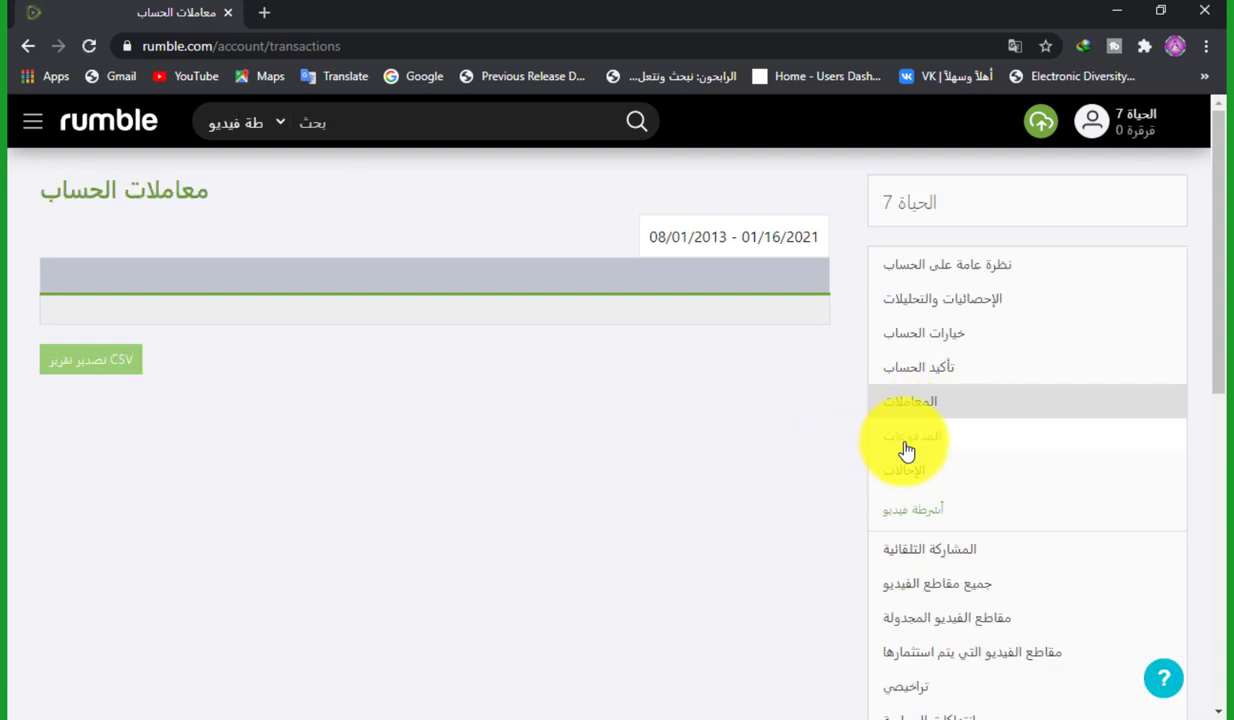
{"action": "left_click", "coordinate": [920, 497]}
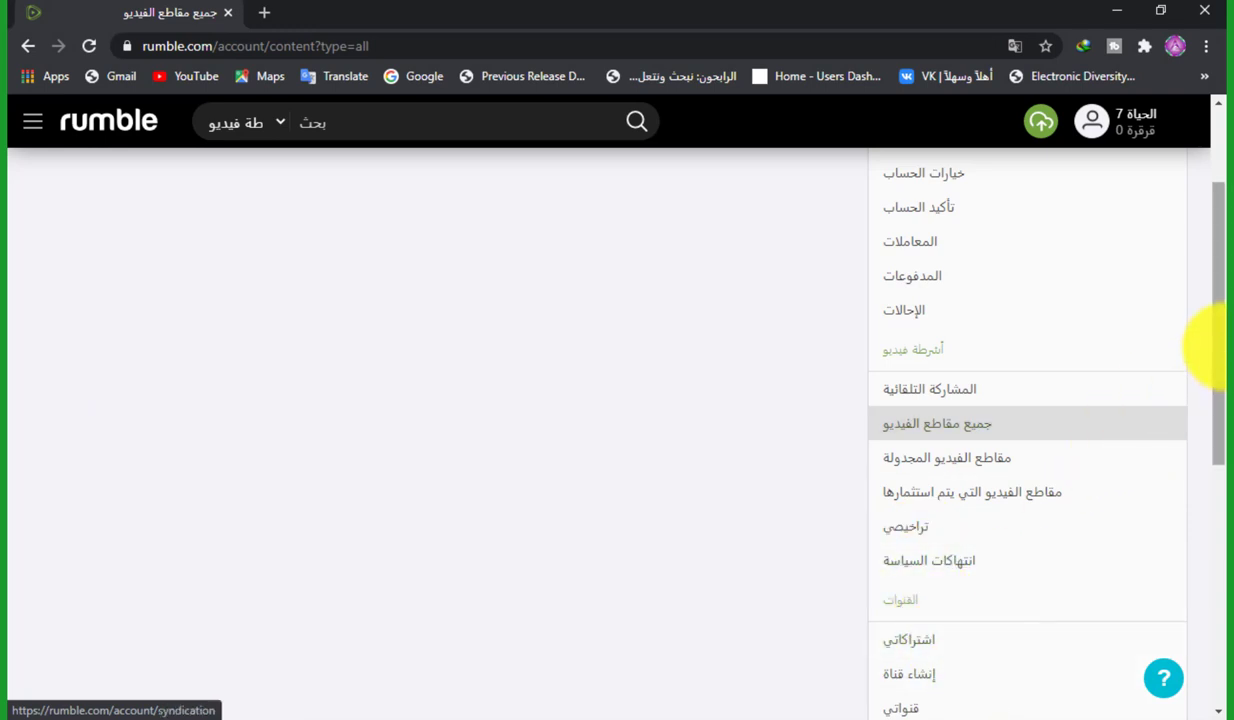
On the Create a new channel form, start entering the channel name, beginning with 'ا'
{"action": "left_click_drag", "start_coordinate": [1212, 350], "coordinate": [1206, 413]}
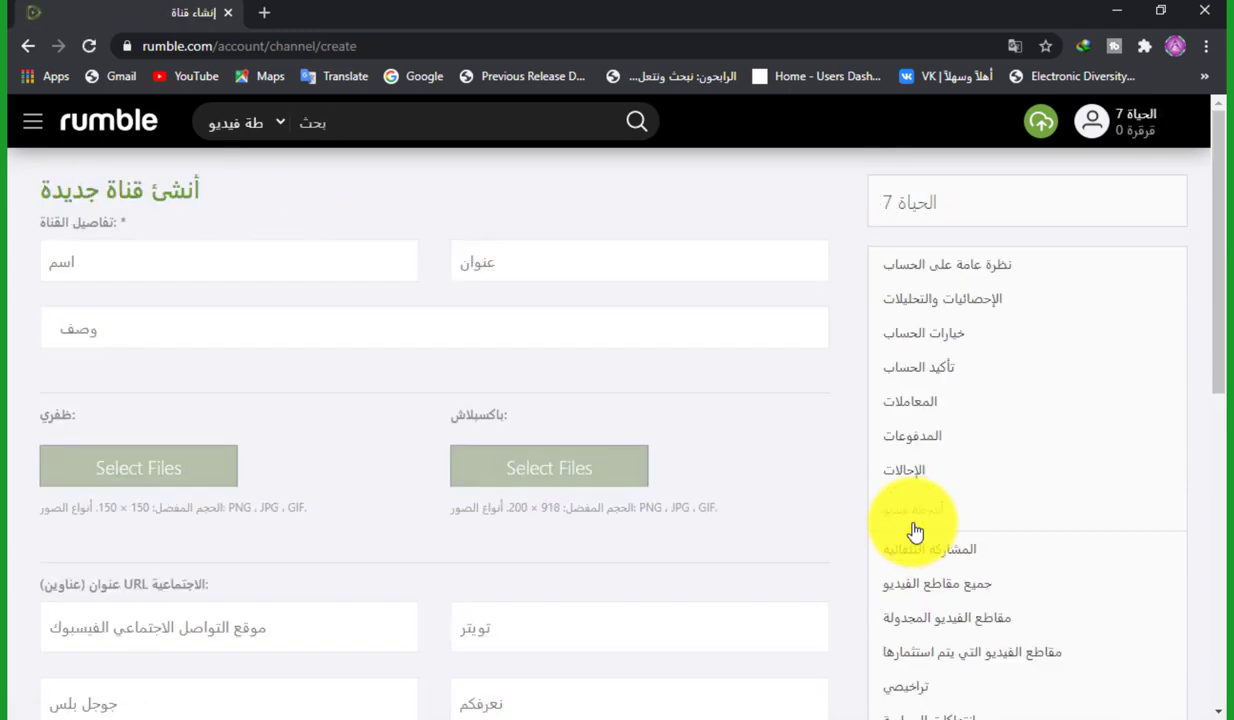
{"action": "left_click", "coordinate": [366, 262]}
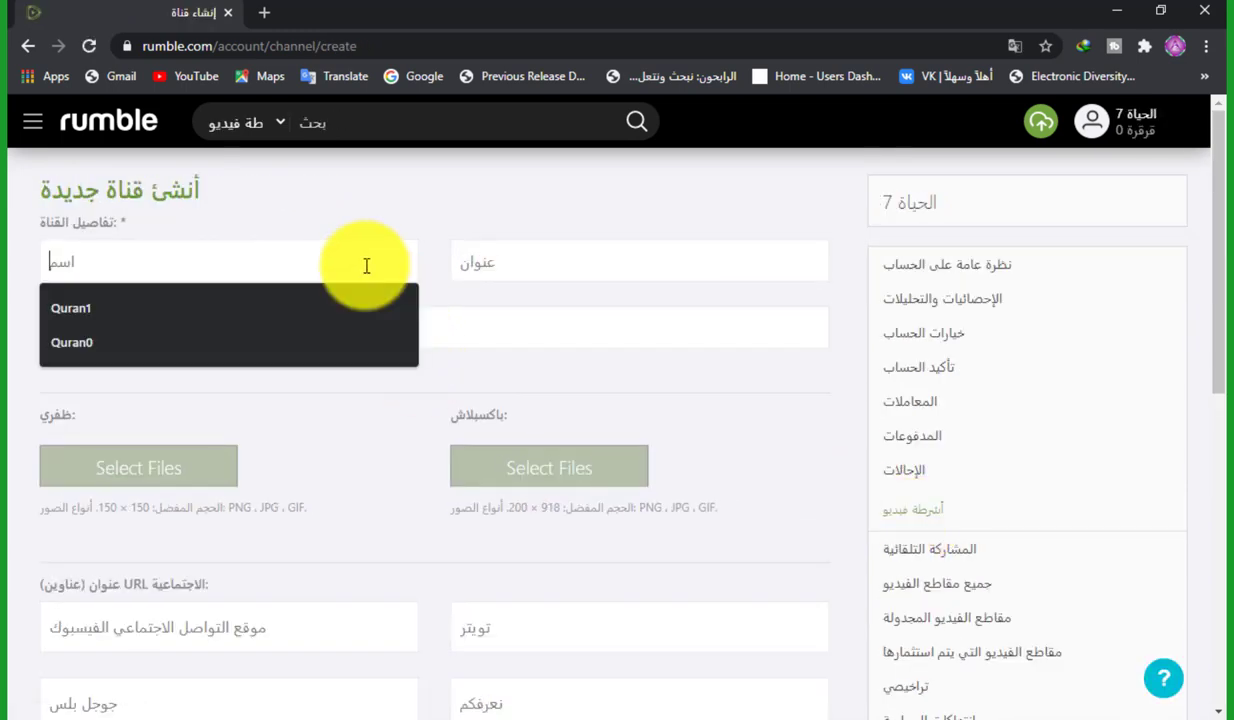
{"action": "type", "text": "ا"}
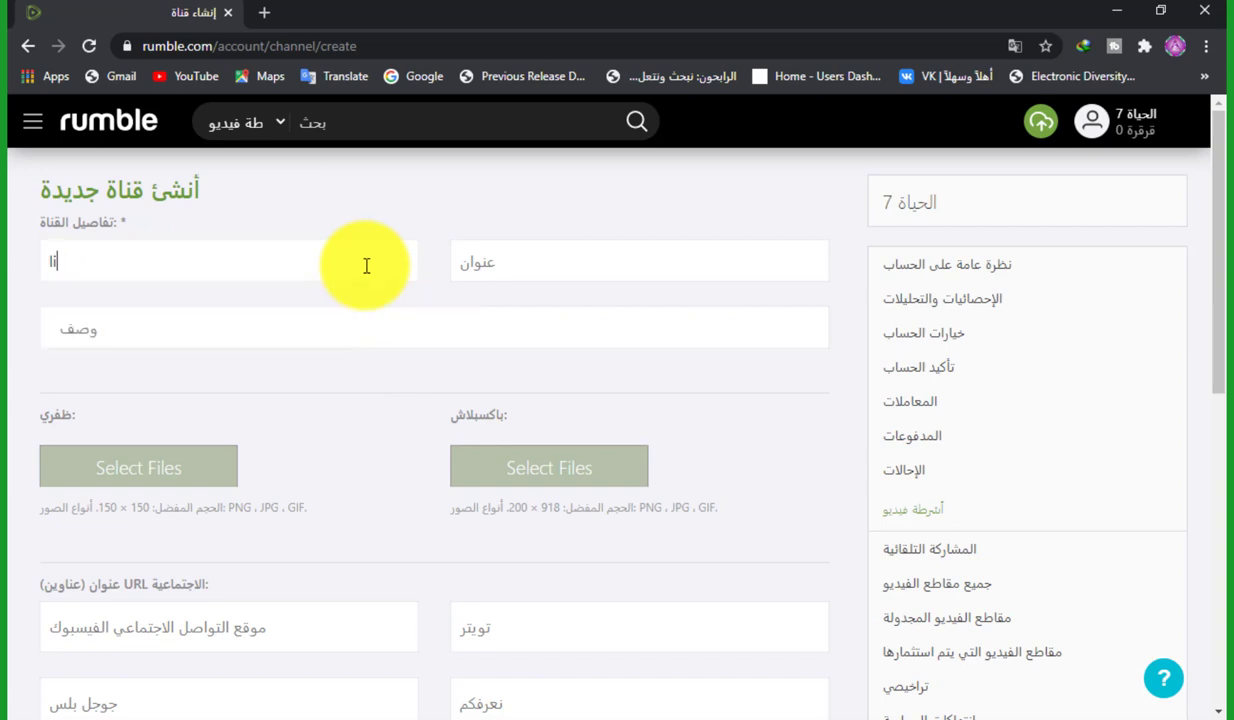